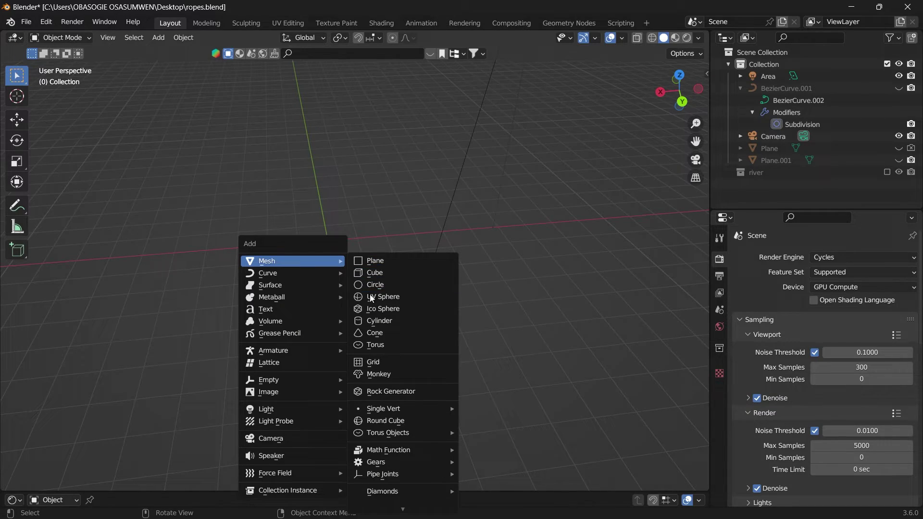
# Step: Add a mesh circle with 32 vertices and a 1 m radius, and enter Edit Mode on it
pyautogui.click(377, 285)
pyautogui.press('KP_Decimal')
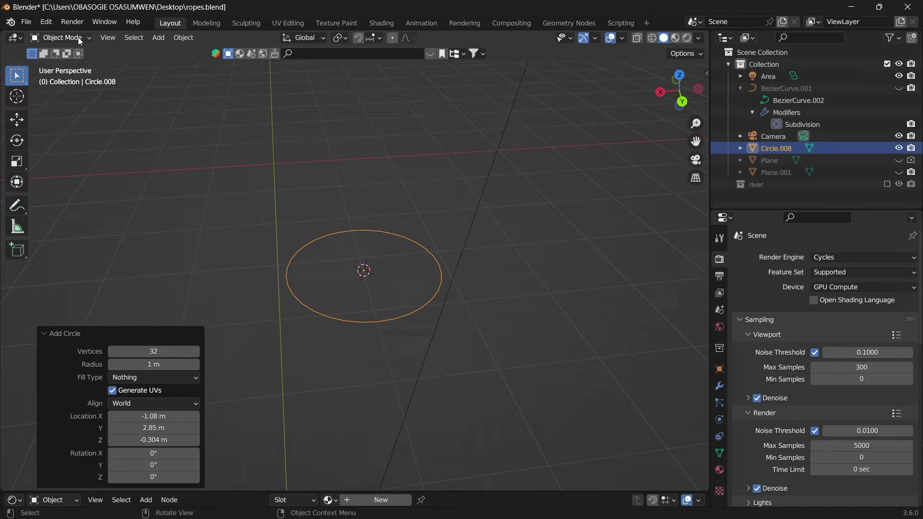
pyautogui.click(80, 39)
pyautogui.click(71, 64)
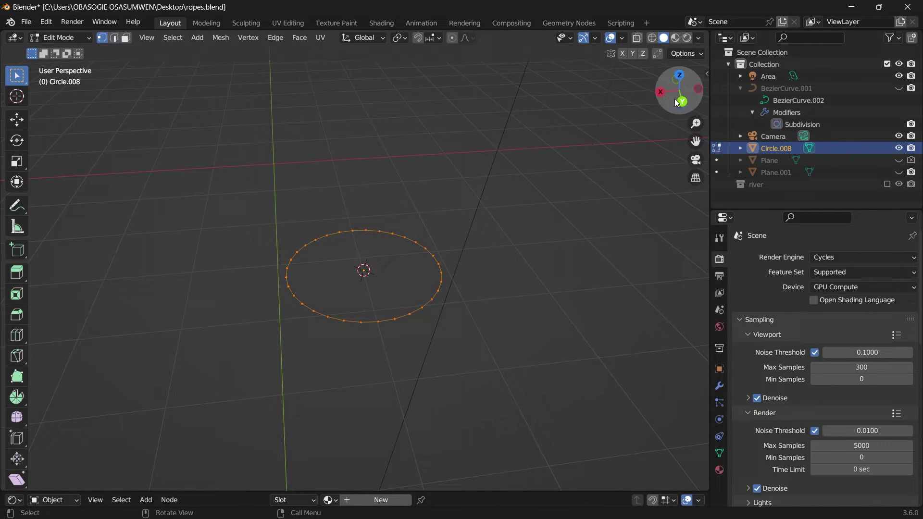
# Step: In top view, duplicate the circle about 1.41 m along X, and place another copy below and between the two, forming a trefoil
pyautogui.click(679, 75)
pyautogui.hotkey('shift', 'd')
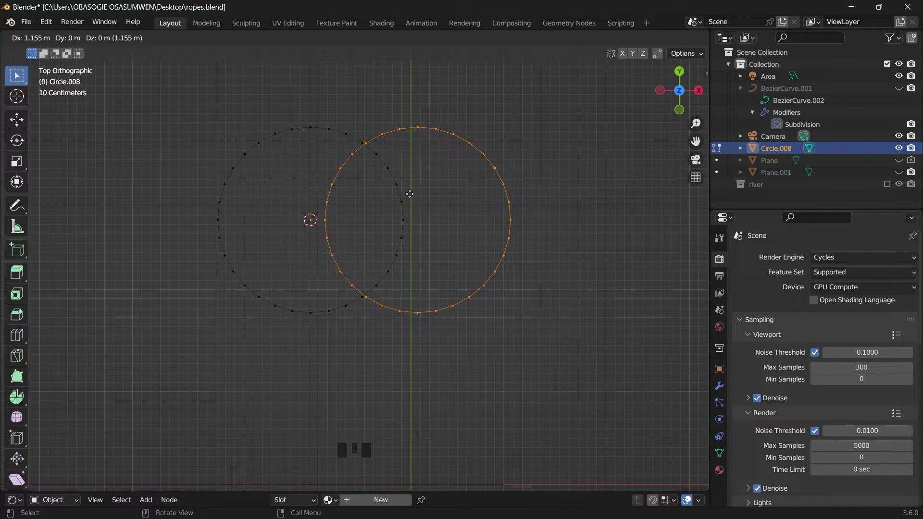
pyautogui.click(434, 194)
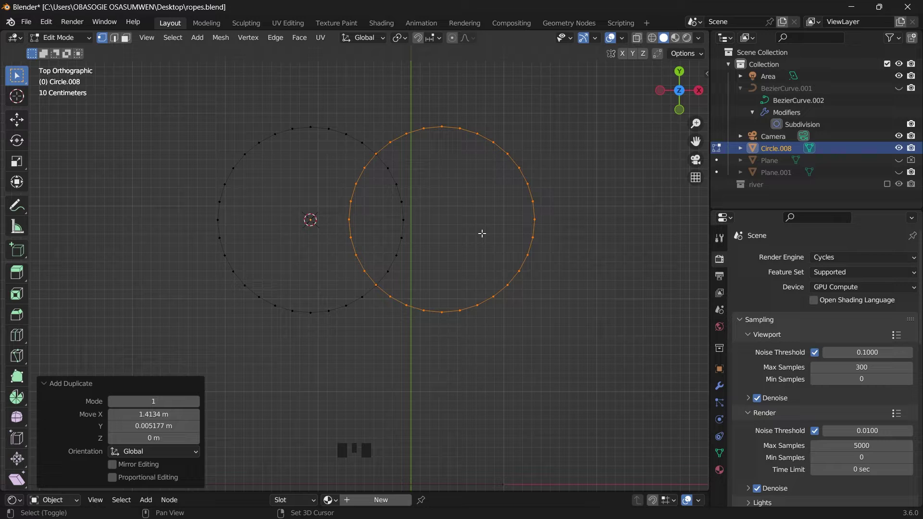
pyautogui.hotkey('shift', 'd')
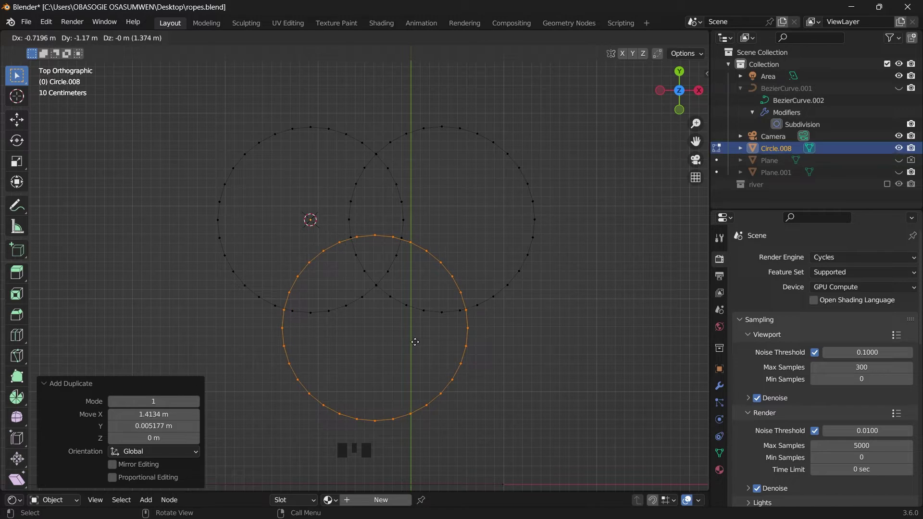
pyautogui.click(416, 342)
# Step: Delete the vertices in the central area where the three circles overlap
pyautogui.moveTo(284, 171); pyautogui.dragTo(463, 285)
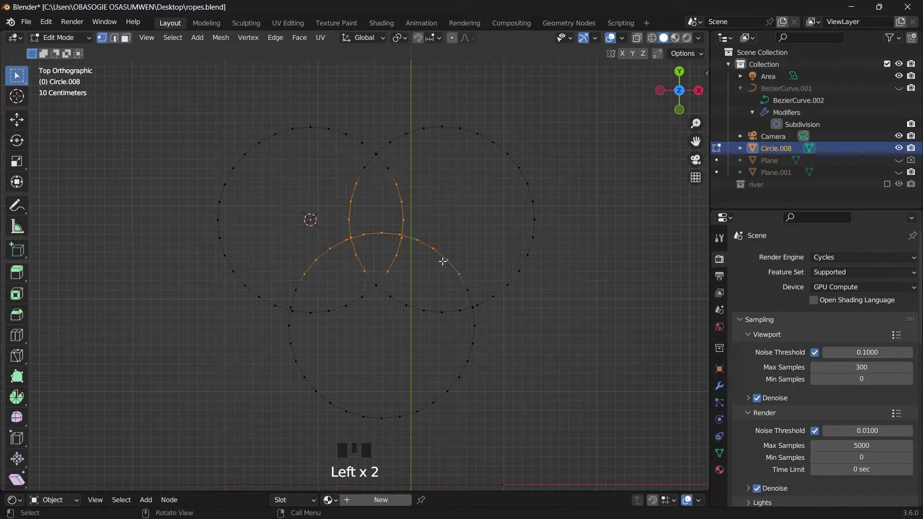
pyautogui.press('x')
pyautogui.click(405, 235)
pyautogui.press('x')
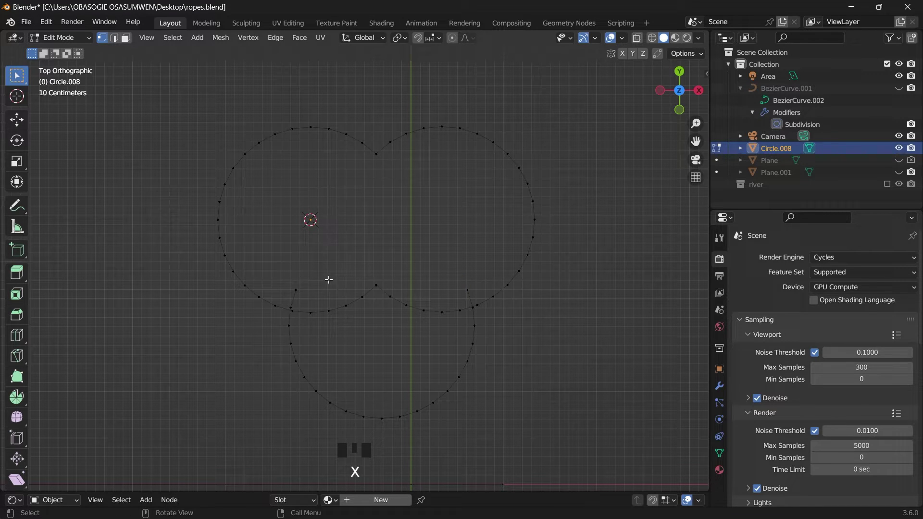
# Step: Delete the remaining inner vertices around the lower circle, leaving only the outer three-lobed outline
pyautogui.moveTo(292, 275); pyautogui.dragTo(320, 306)
pyautogui.press('x')
pyautogui.click(317, 301)
pyautogui.moveTo(337, 268); pyautogui.dragTo(435, 339)
pyautogui.press('x')
pyautogui.click(430, 337)
pyautogui.moveTo(438, 294); pyautogui.dragTo(464, 328)
pyautogui.press('x')
# Step: Merge the end vertices at center at each of the three junctions between the lobes to close the outline
pyautogui.press('x')
pyautogui.click(474, 298)
pyautogui.moveTo(309, 297)
pyautogui.mouseDown()
pyautogui.moveTo(340, 328)
pyautogui.moveTo(302, 312)
pyautogui.mouseUp()
pyautogui.press('x')
pyautogui.click(337, 326)
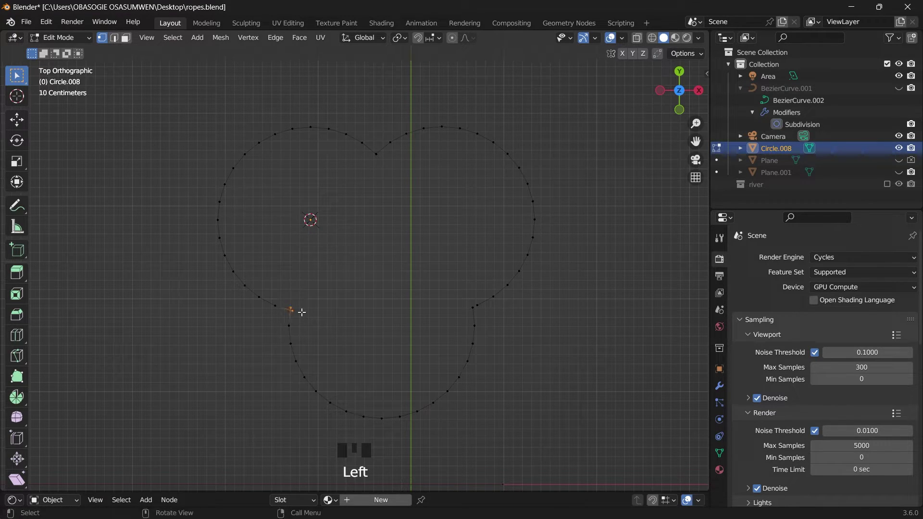
pyautogui.press('m')
pyautogui.click(345, 312)
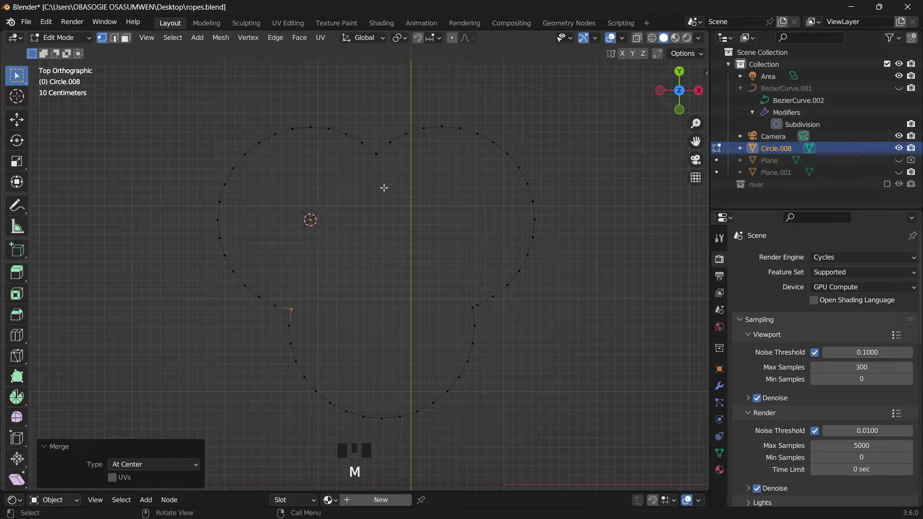
pyautogui.click(373, 154)
pyautogui.press('m')
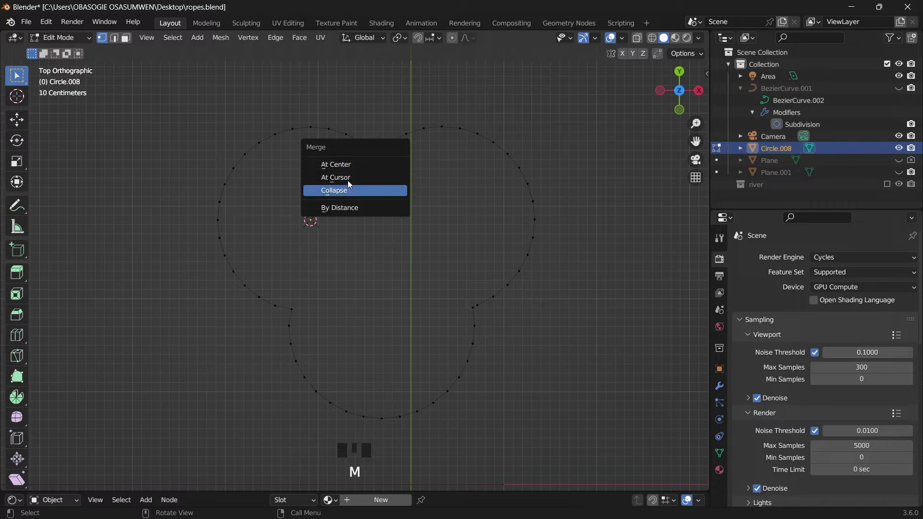
pyautogui.click(348, 168)
pyautogui.moveTo(452, 290); pyautogui.dragTo(482, 314)
pyautogui.press('m')
pyautogui.click(482, 313)
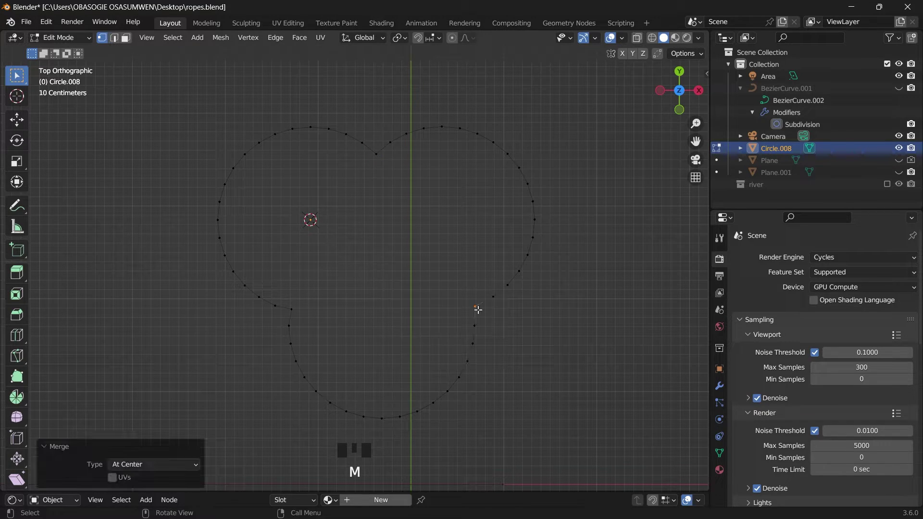
# Step: Return to Object Mode and set the outline's geometry to its origin
pyautogui.click(57, 42)
pyautogui.click(59, 47)
pyautogui.scroll(-9, 382, 198)
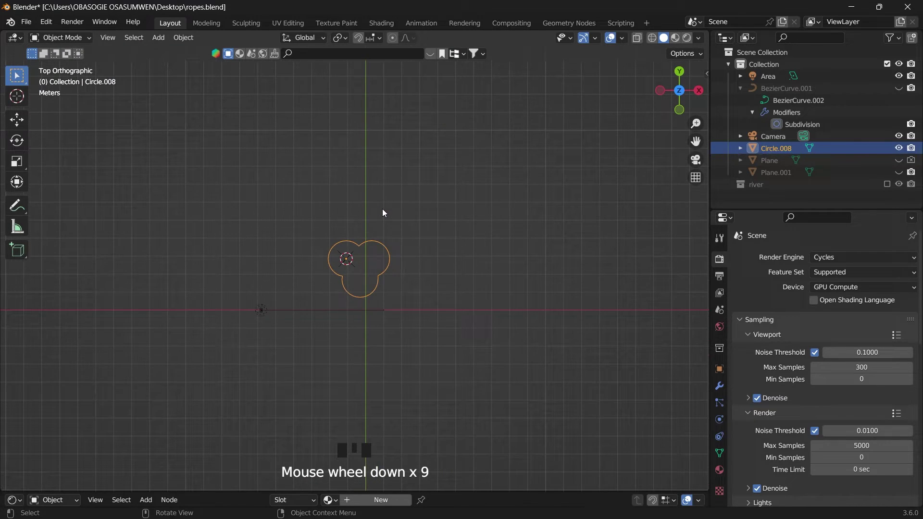
pyautogui.scroll(6, 342, 220)
pyautogui.click(183, 38)
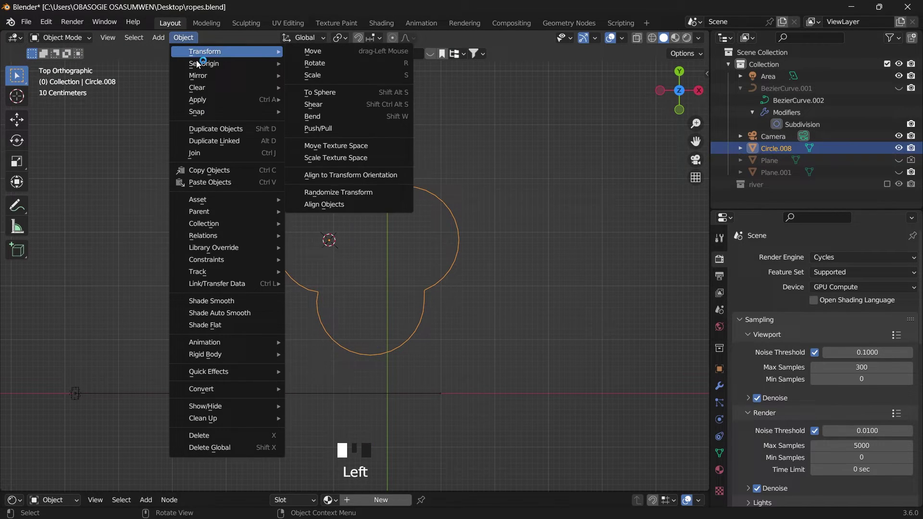
pyautogui.moveTo(198, 64)
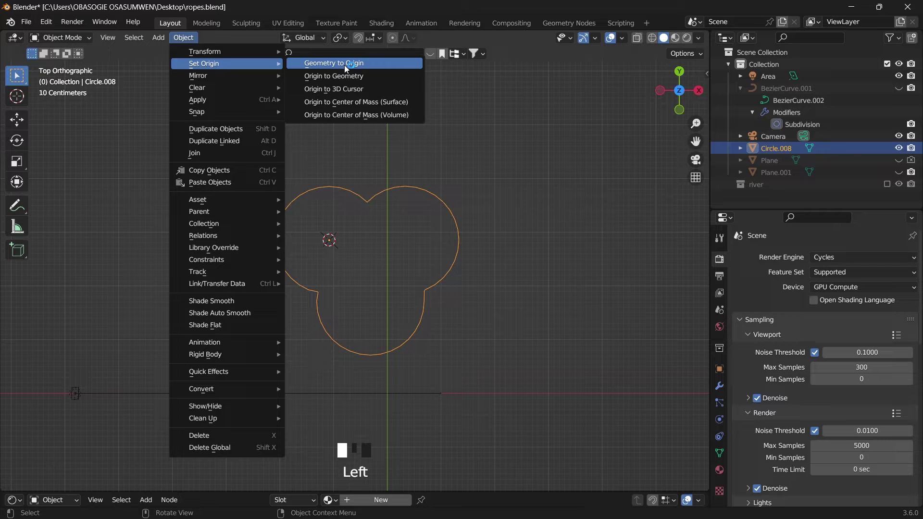
pyautogui.click(357, 65)
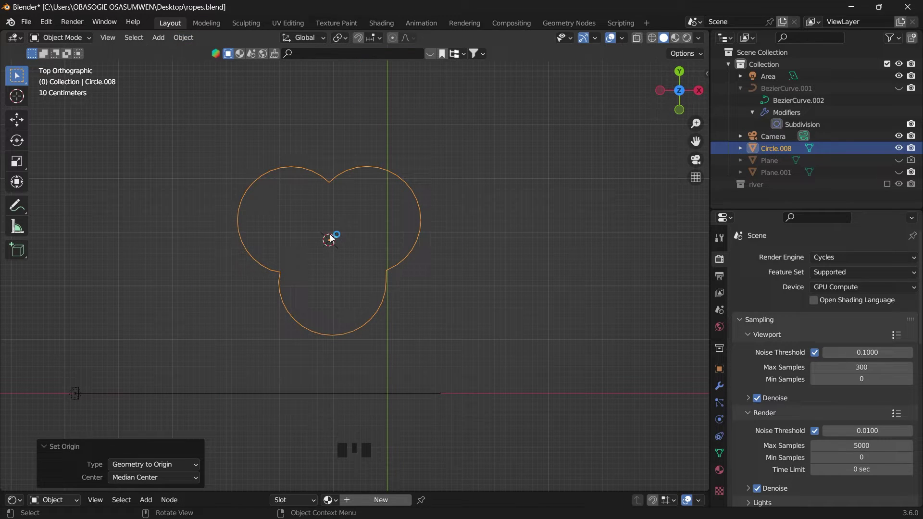
# Step: Clear the outline's location so that it sits at the world origin
pyautogui.moveTo(679, 91); pyautogui.dragTo(659, 115)
pyautogui.scroll(2, 462, 207)
pyautogui.hotkey('alt', 'g')
pyautogui.scroll(-6, 405, 311)
pyautogui.moveTo(695, 141); pyautogui.dragTo(656, 110)
pyautogui.scroll(-2, 656, 111)
# Step: Add a Screw modifier to the outline with a screw value of 6.2 m and 2 iterations
pyautogui.click(719, 386)
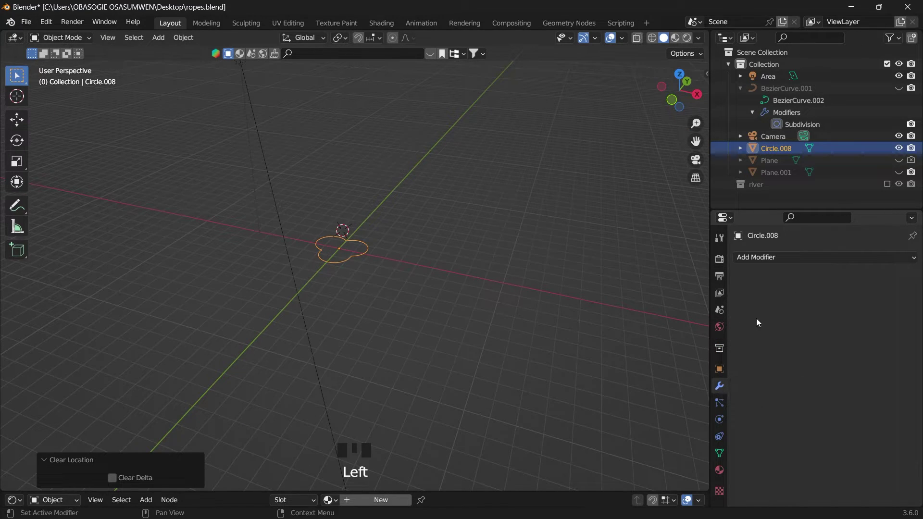
pyautogui.click(779, 261)
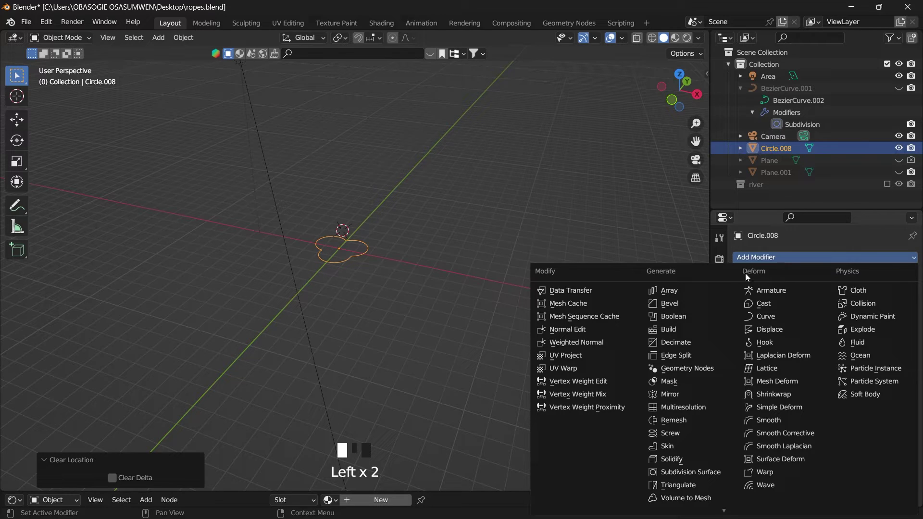
pyautogui.click(675, 435)
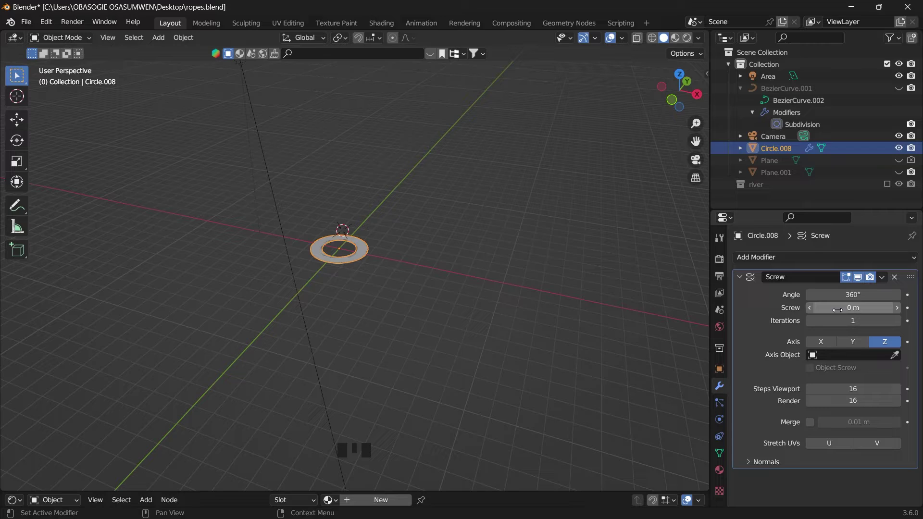
pyautogui.moveTo(831, 310); pyautogui.dragTo(850, 313)
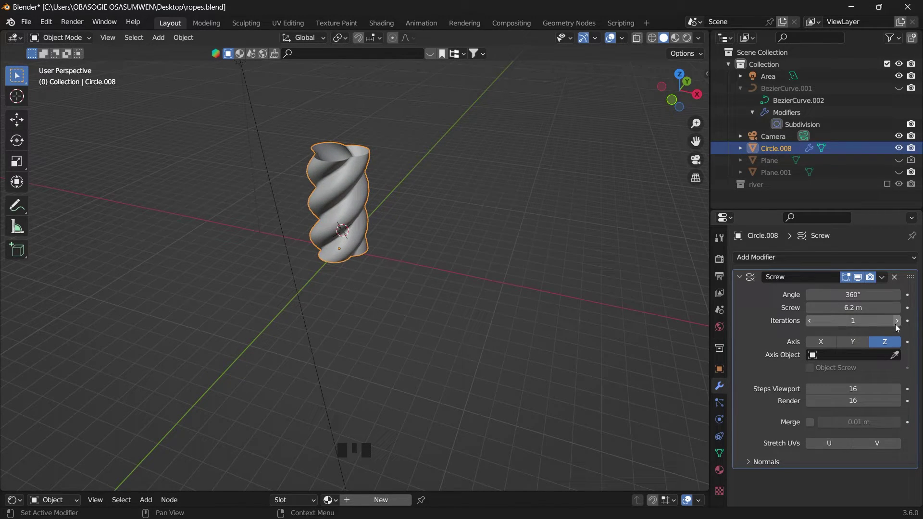
pyautogui.click(897, 321)
pyautogui.scroll(-4, 552, 197)
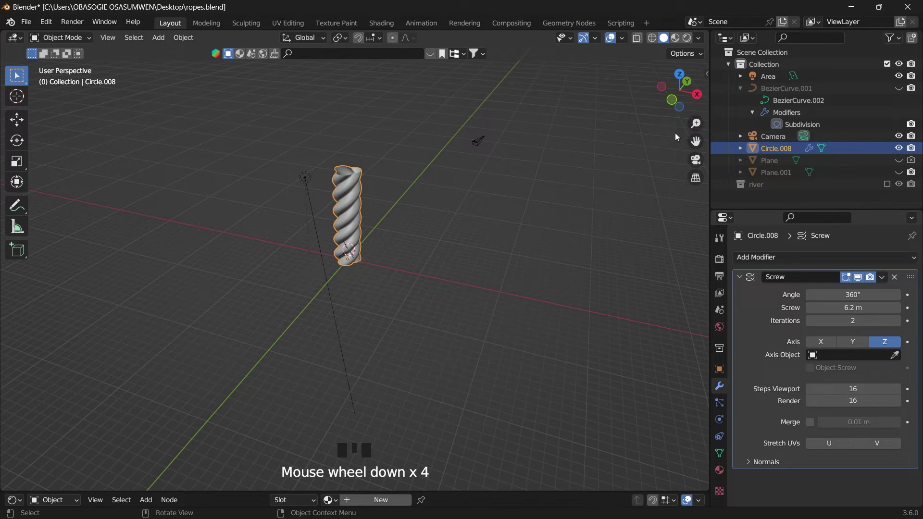
# Step: Scale the twisted object down uniformly to about 0.189 and apply all its transforms
pyautogui.press('s')
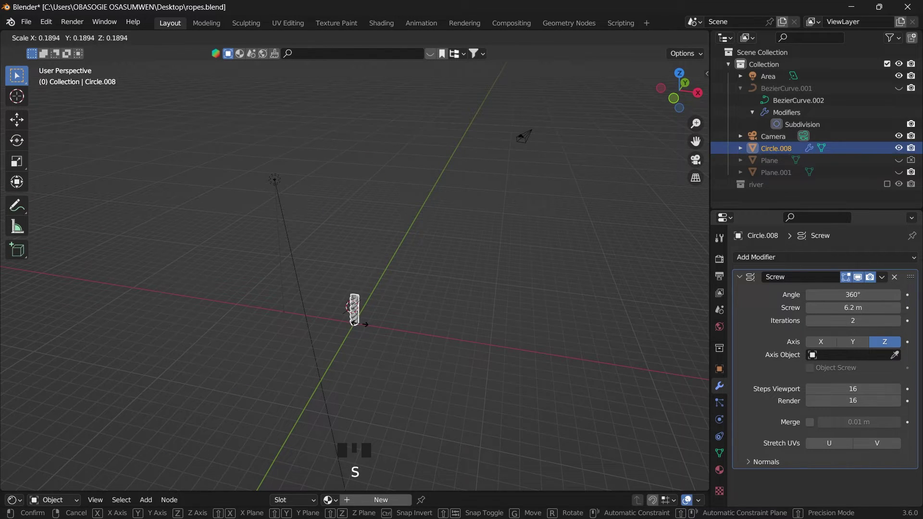
pyautogui.click(364, 324)
pyautogui.hotkey('ctrl', 'a')
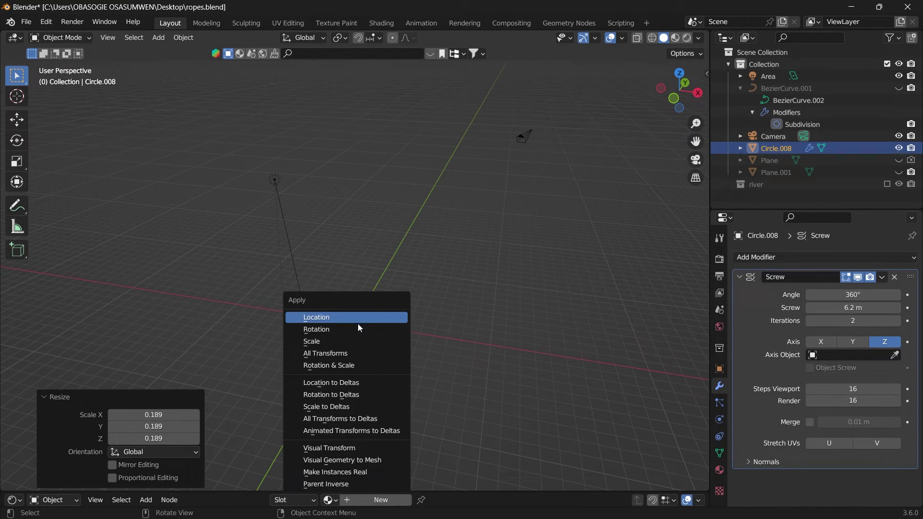
pyautogui.click(346, 348)
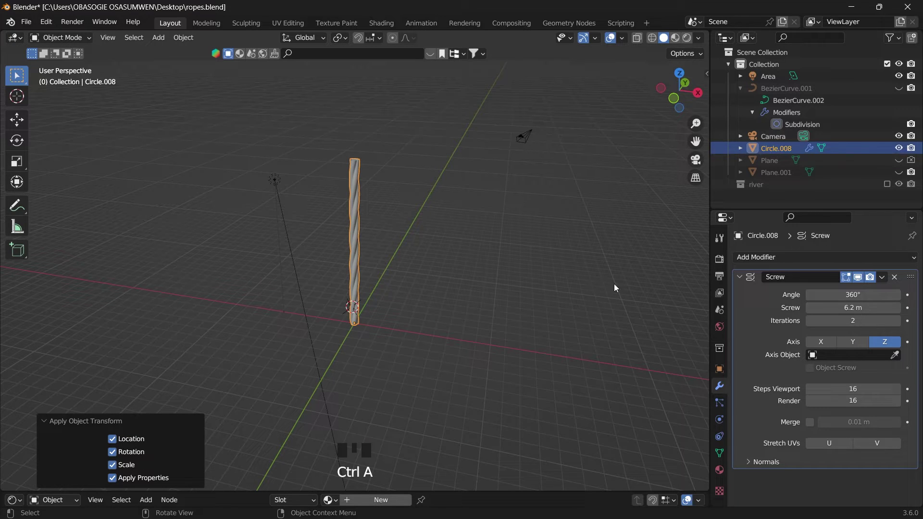
# Step: Reduce the Screw modifier's screw value to 1.7 m to tighten the rope's twist
pyautogui.scroll(2, 472, 233)
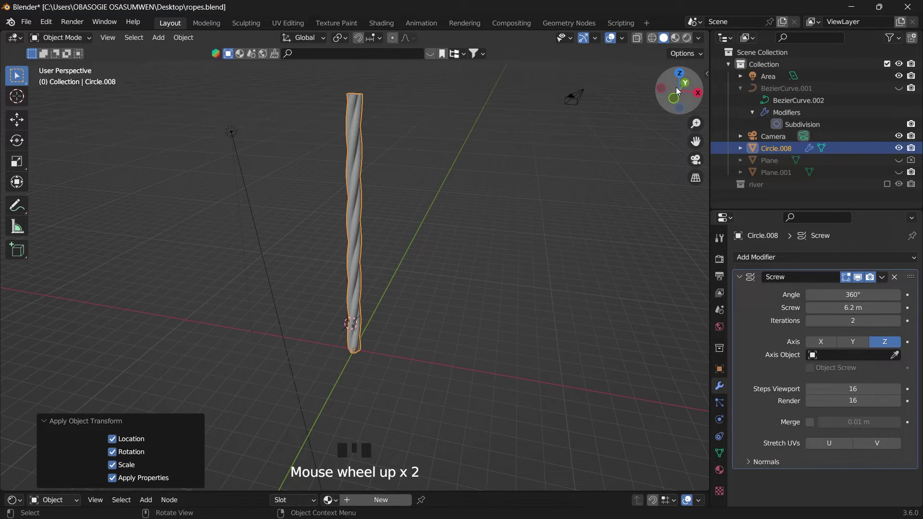
pyautogui.moveTo(679, 91); pyautogui.dragTo(678, 100)
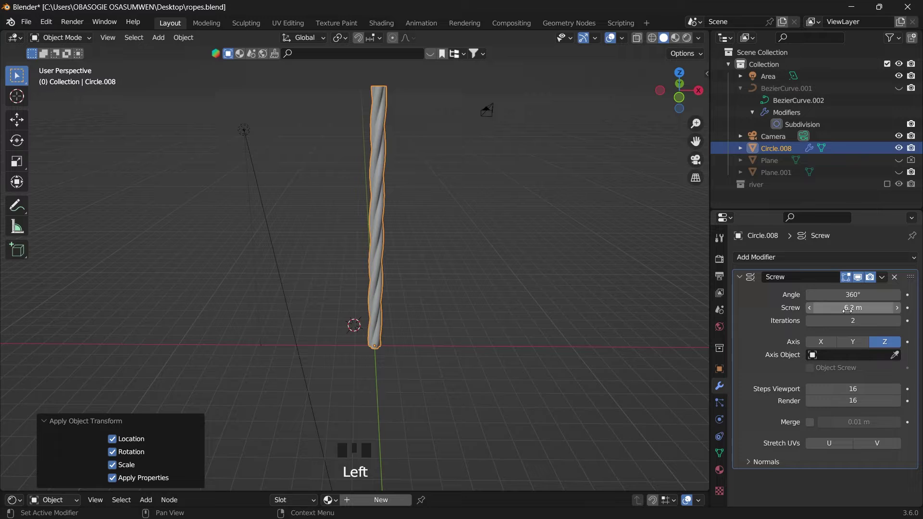
pyautogui.moveTo(847, 310); pyautogui.dragTo(575, 267)
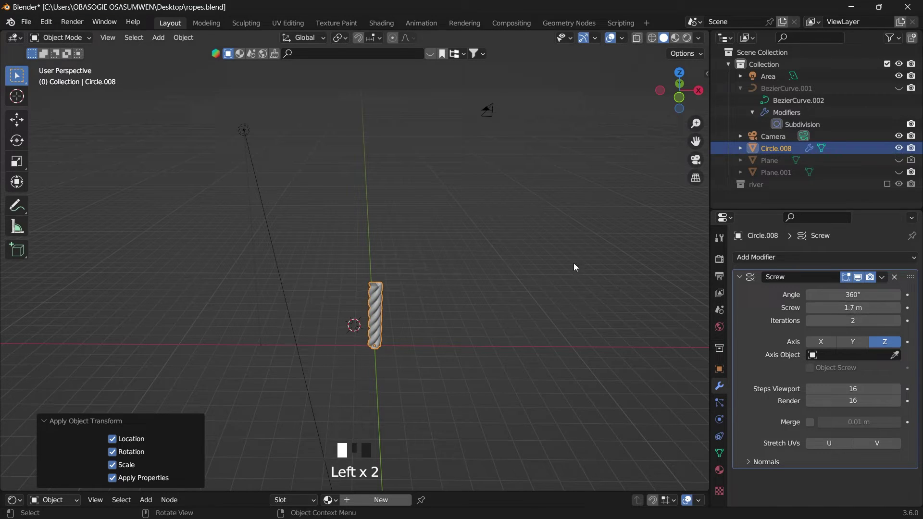
pyautogui.scroll(-2, 579, 231)
pyautogui.scroll(3, 323, 284)
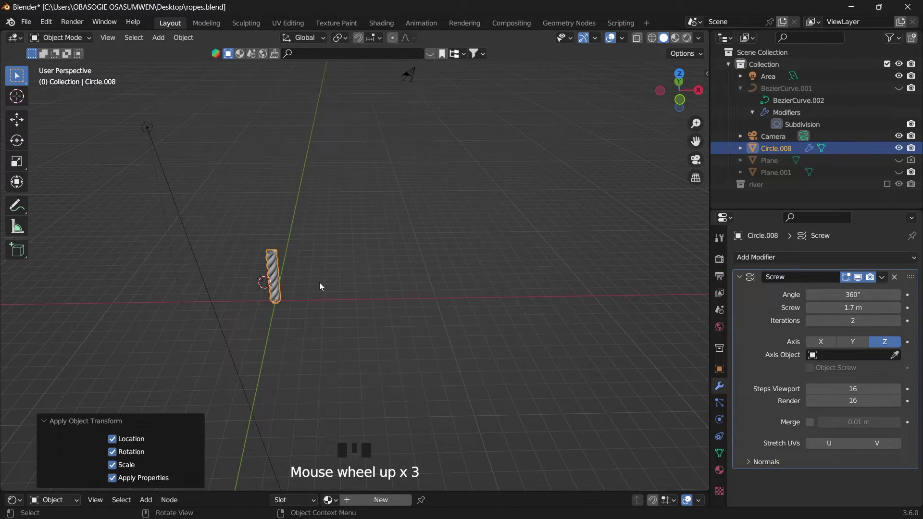
# Step: Add a Bezier curve and clear its location to place it at the world origin
pyautogui.hotkey('shift', 'a')
pyautogui.moveTo(312, 288)
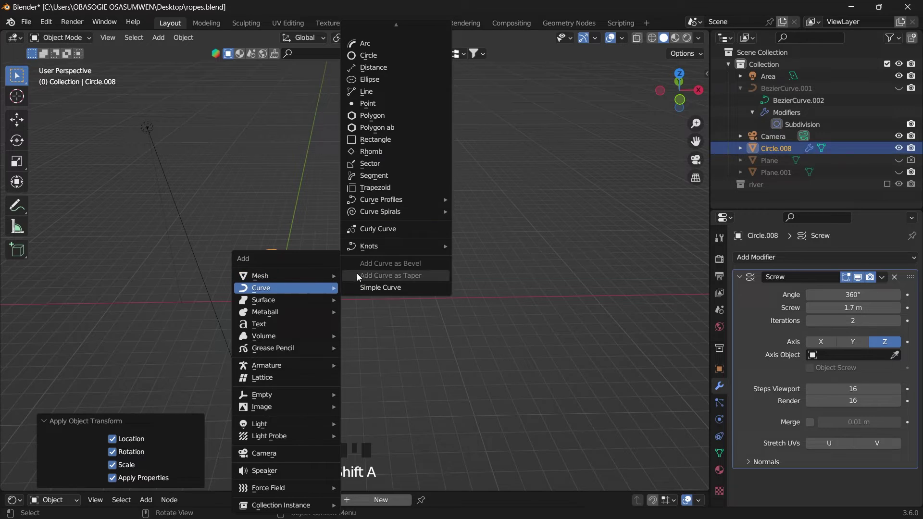
pyautogui.scroll(9, 370, 40)
pyautogui.scroll(3, 366, 54)
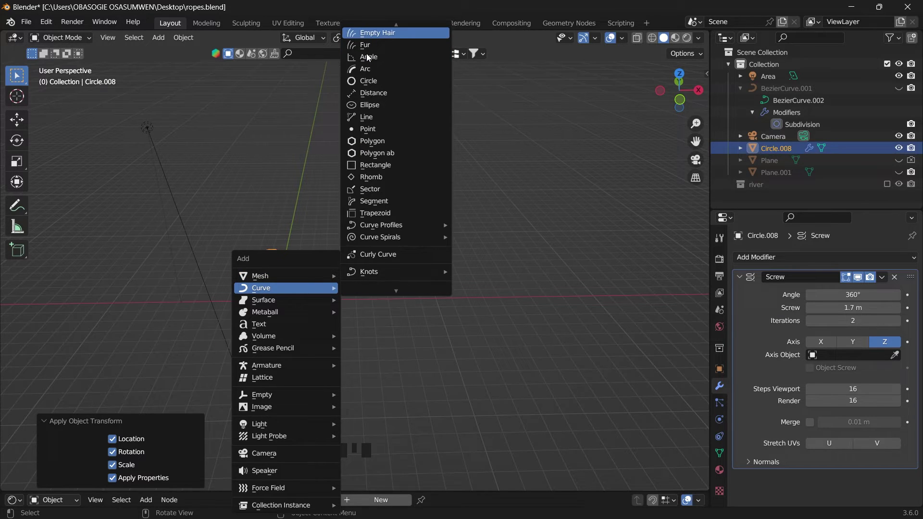
pyautogui.scroll(5, 368, 55)
pyautogui.click(368, 32)
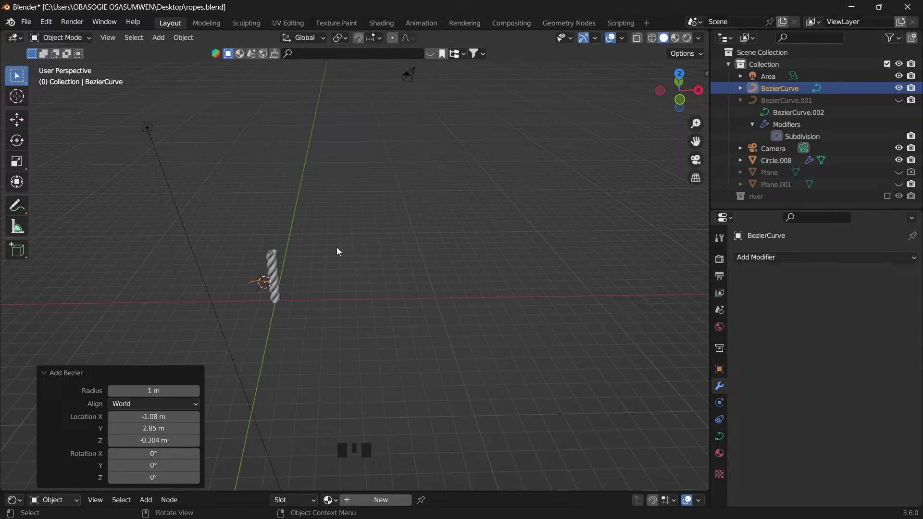
pyautogui.keyDown('alt'); pyautogui.moveTo(339, 251); pyautogui.dragTo(420, 212); pyautogui.keyUp('alt')
pyautogui.hotkey('alt', 'g')
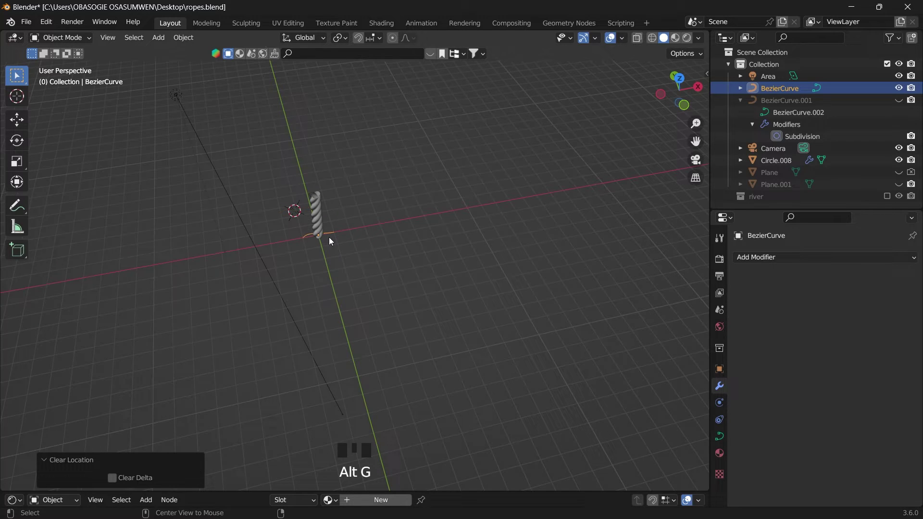
pyautogui.scroll(3, 317, 235)
# Step: Enter Edit Mode on the Bezier curve and delete all of its control points
pyautogui.moveTo(670, 107); pyautogui.dragTo(186, 172)
pyautogui.moveTo(56, 38); pyautogui.dragTo(59, 61)
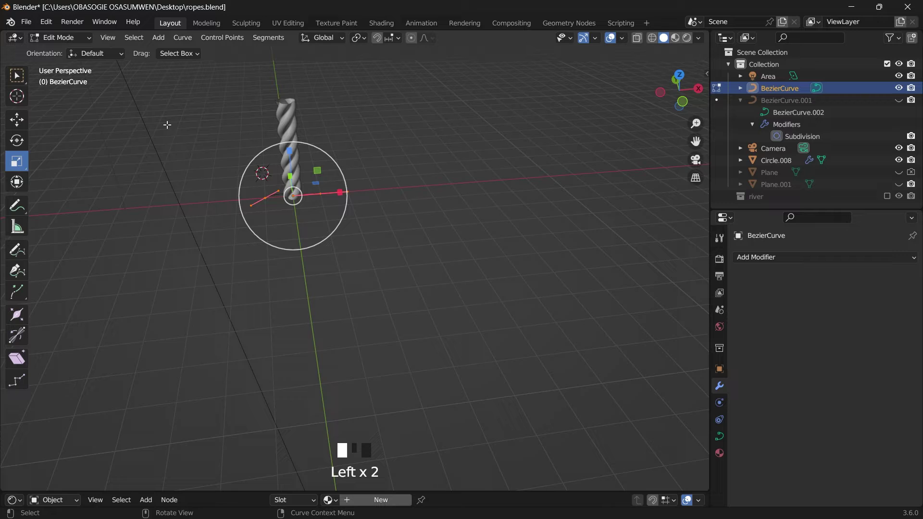
pyautogui.click(201, 156)
pyautogui.moveTo(201, 155); pyautogui.dragTo(347, 216)
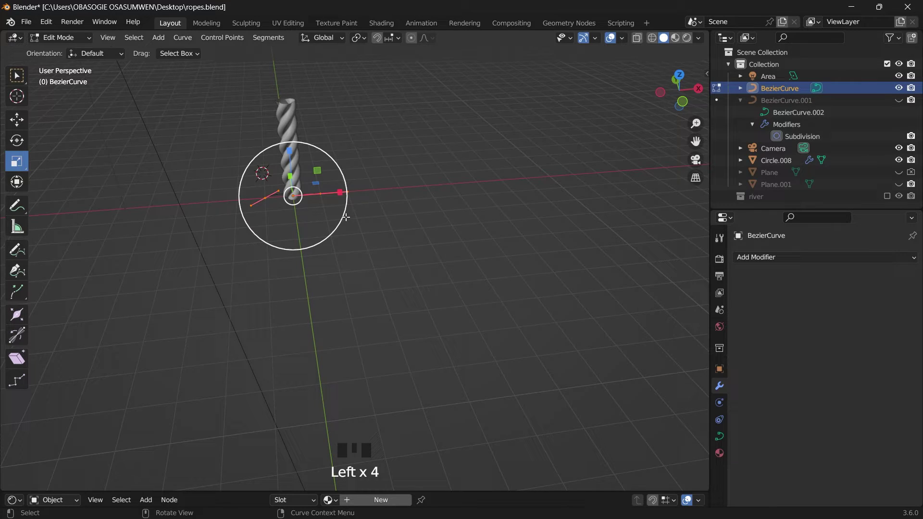
pyautogui.press('x')
pyautogui.click(335, 208)
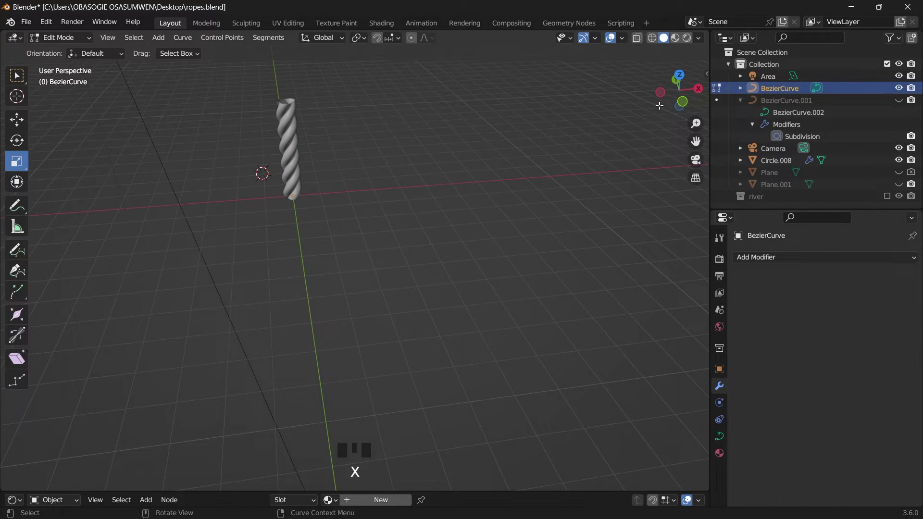
# Step: Draw a freehand S-shaped curve across the floor grid past the rope's base and return to Object Mode
pyautogui.moveTo(659, 105); pyautogui.dragTo(763, 173)
pyautogui.scroll(-2, 340, 212)
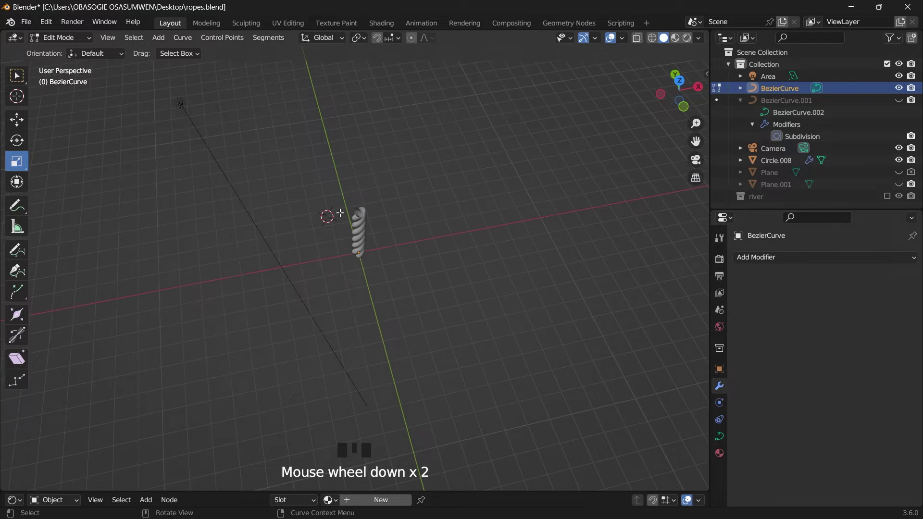
pyautogui.click(18, 249)
pyautogui.moveTo(236, 236); pyautogui.dragTo(285, 242)
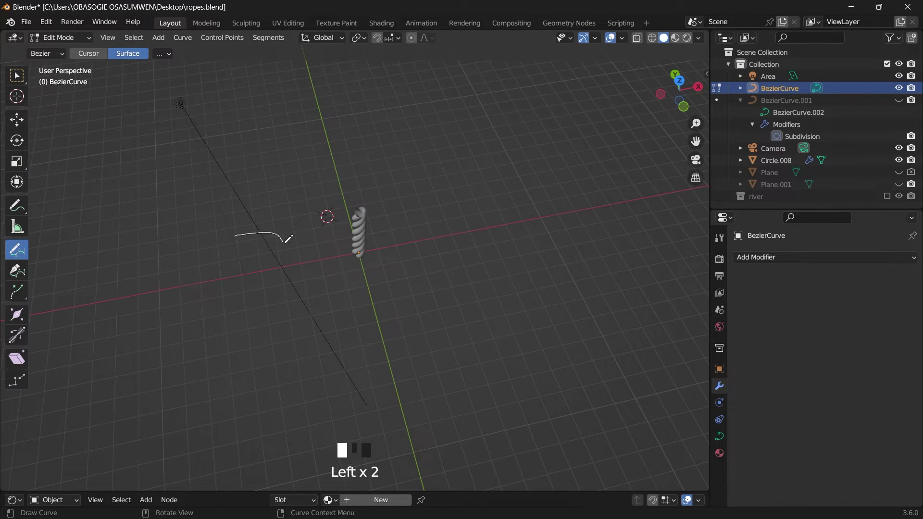
pyautogui.moveTo(416, 181)
pyautogui.mouseDown()
pyautogui.moveTo(495, 227)
pyautogui.moveTo(510, 222)
pyautogui.mouseUp()
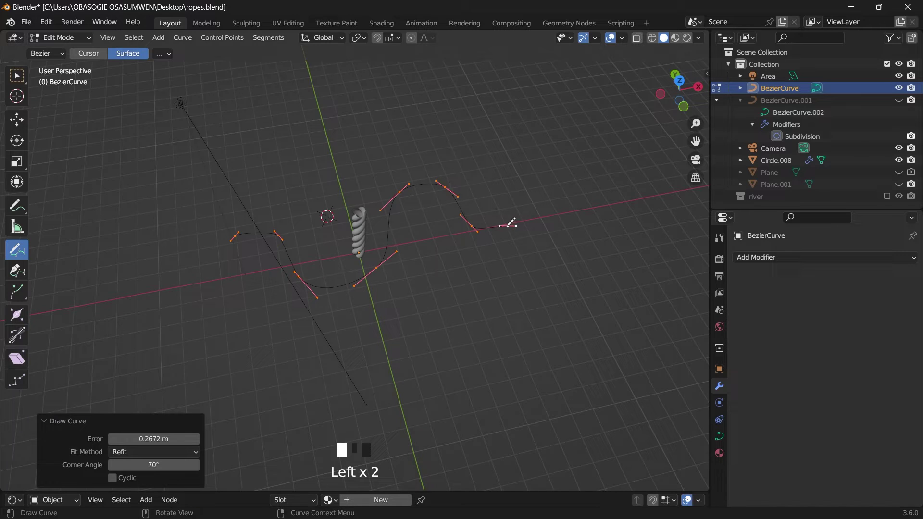
pyautogui.click(60, 38)
pyautogui.click(55, 49)
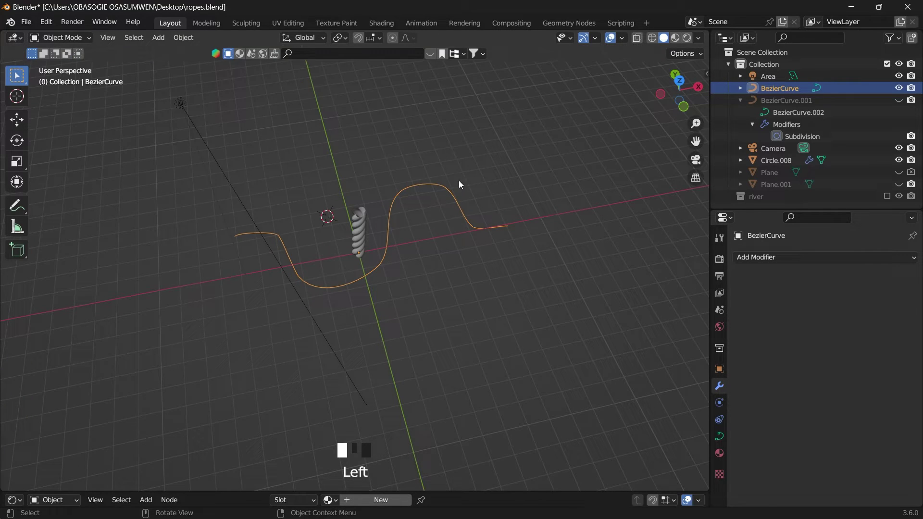
# Step: Add an Array modifier to the twisted rope object
pyautogui.moveTo(666, 89); pyautogui.dragTo(663, 54)
pyautogui.scroll(3, 360, 149)
pyautogui.click(360, 149)
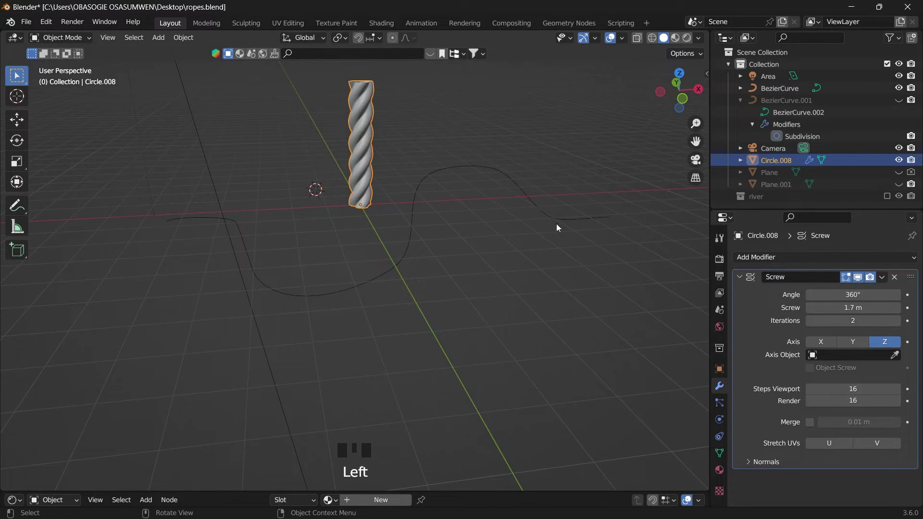
pyautogui.click(783, 260)
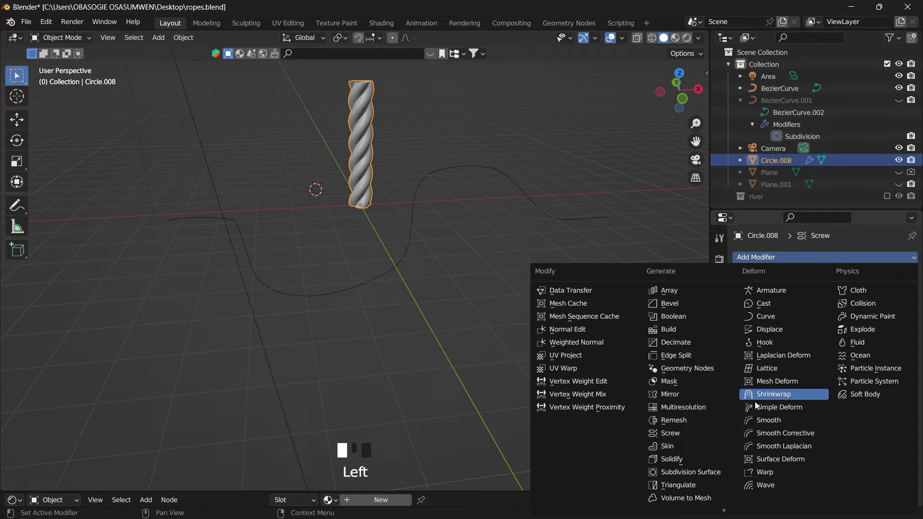
pyautogui.click(694, 294)
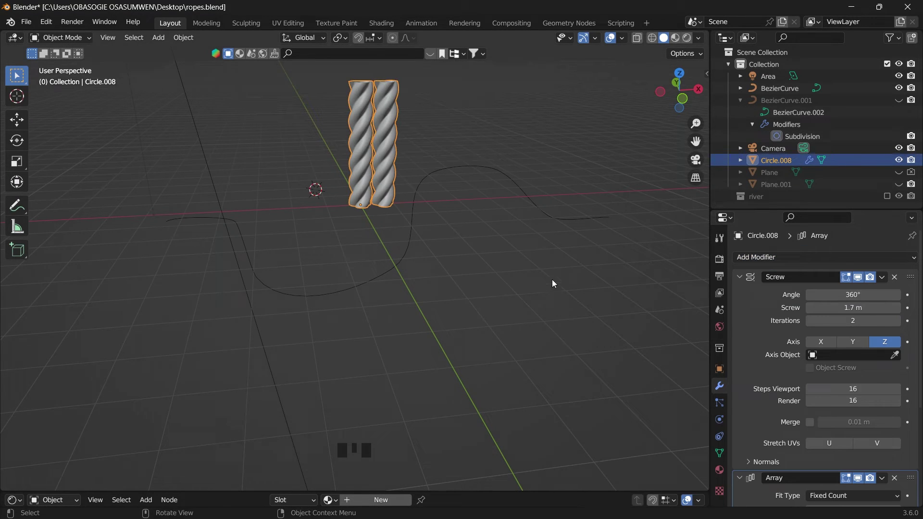
# Step: Set the Array modifier's relative offset to 0 on X and 1 on Z
pyautogui.scroll(-9, 736, 443)
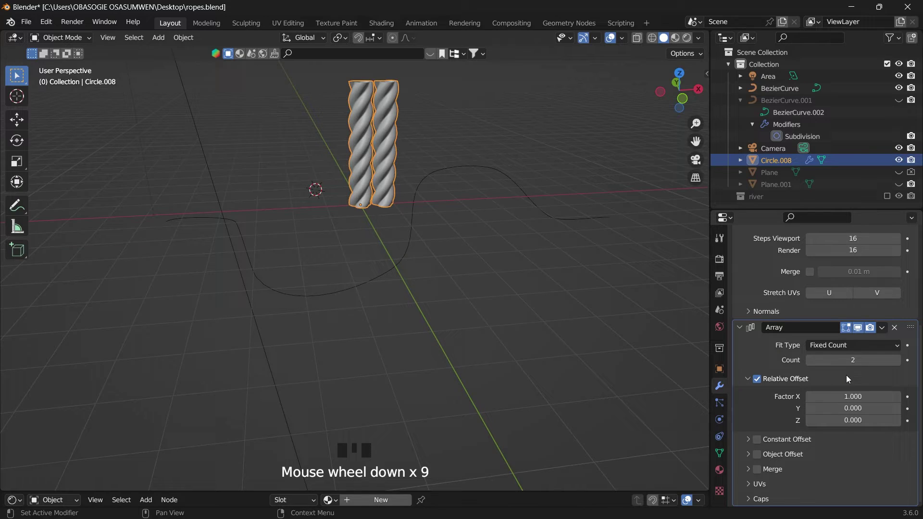
pyautogui.click(839, 395)
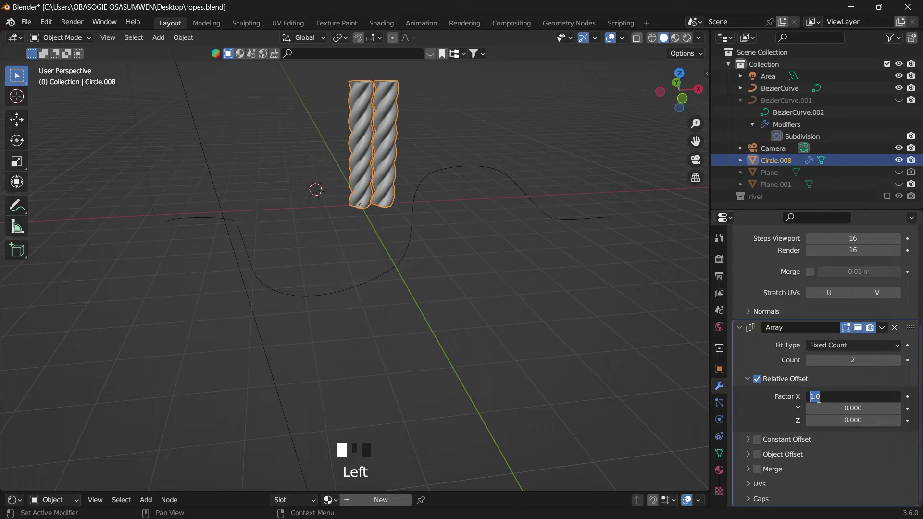
pyautogui.write('0')
pyautogui.press('Return')
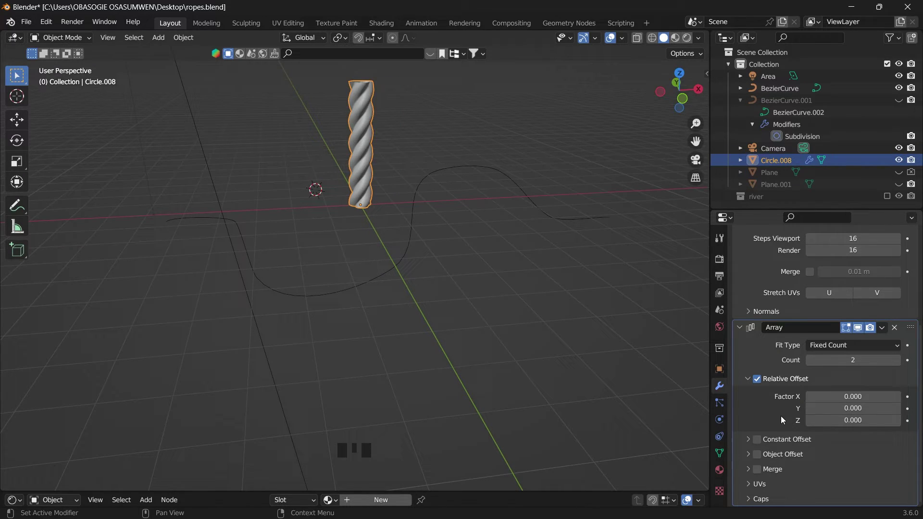
pyautogui.click(787, 419)
pyautogui.write('1')
pyautogui.press('Return')
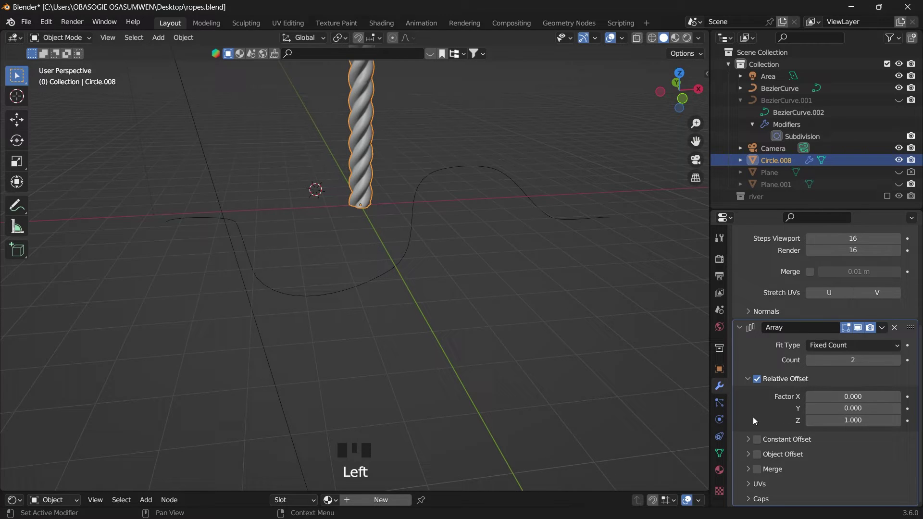
# Step: Add a Curve modifier to the rope and pick the drawn BezierCurve as its curve object
pyautogui.scroll(-5, 549, 192)
pyautogui.scroll(11, 774, 259)
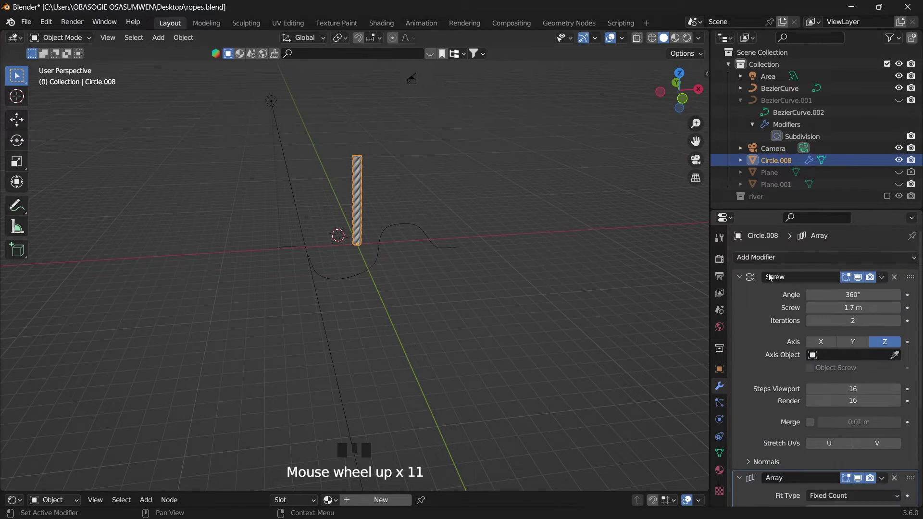
pyautogui.click(770, 261)
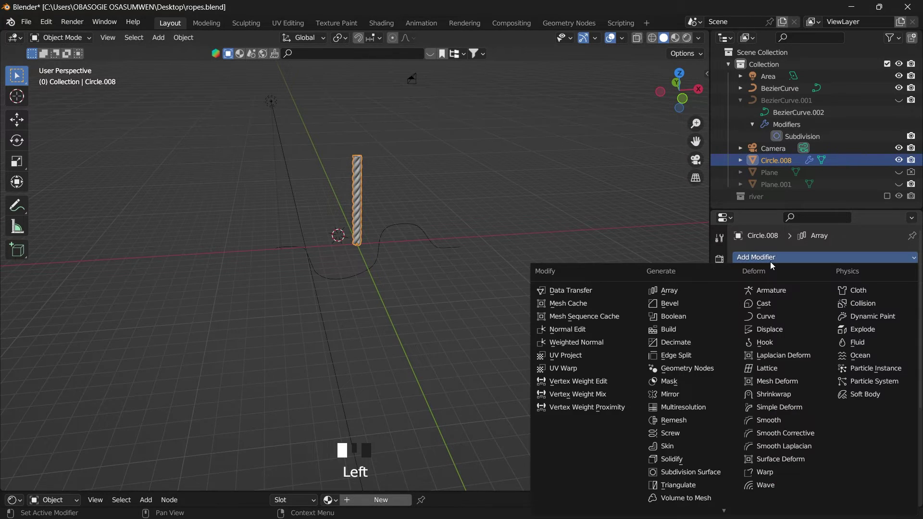
pyautogui.click(764, 316)
pyautogui.scroll(-12, 864, 421)
pyautogui.scroll(-4, 864, 421)
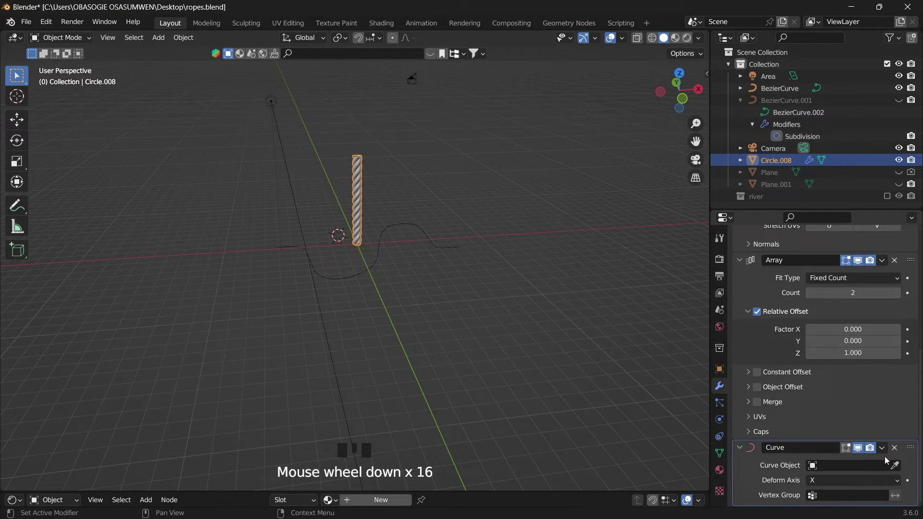
pyautogui.click(894, 465)
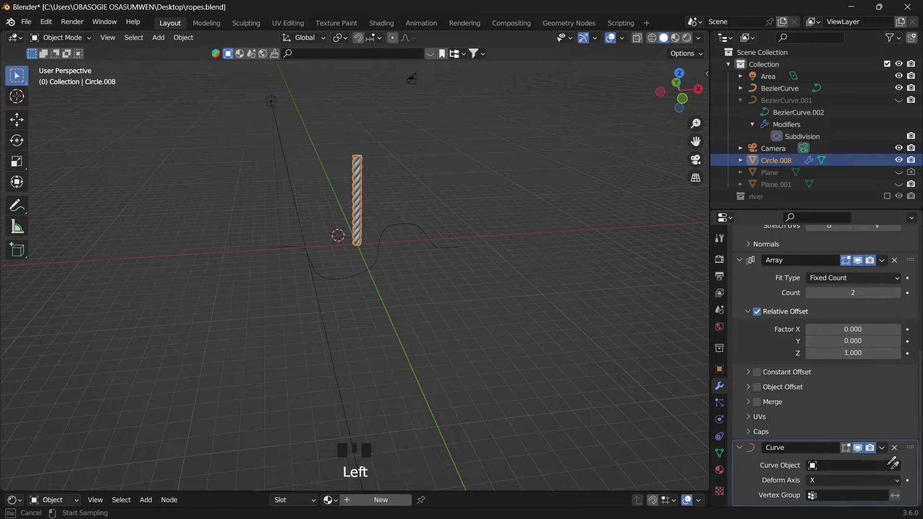
pyautogui.click(440, 243)
pyautogui.scroll(1, 335, 274)
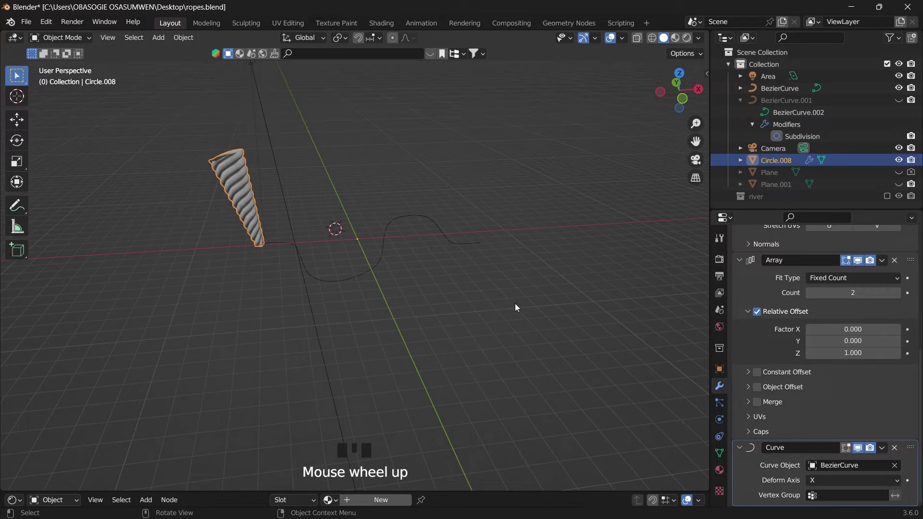
# Step: Set the Curve modifier's deform axis to Z and increase the Array count to 7
pyautogui.click(833, 481)
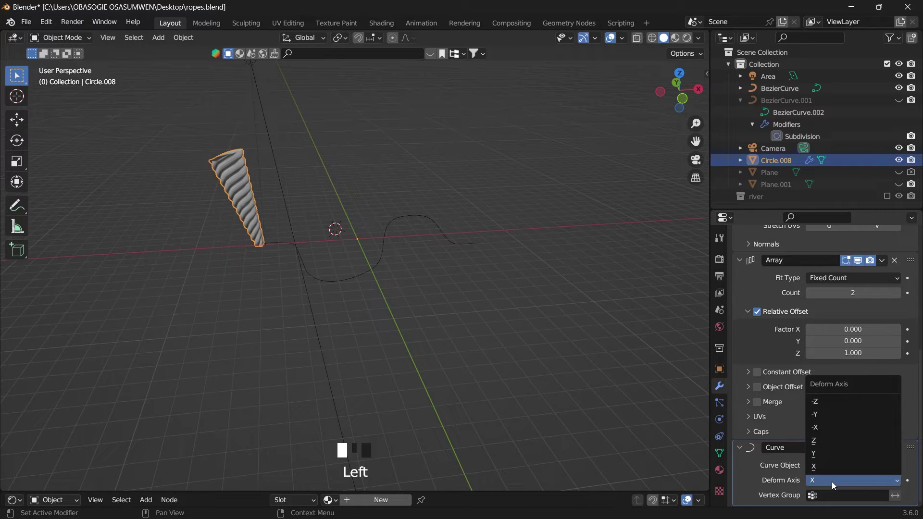
pyautogui.click(824, 441)
pyautogui.scroll(2, 348, 289)
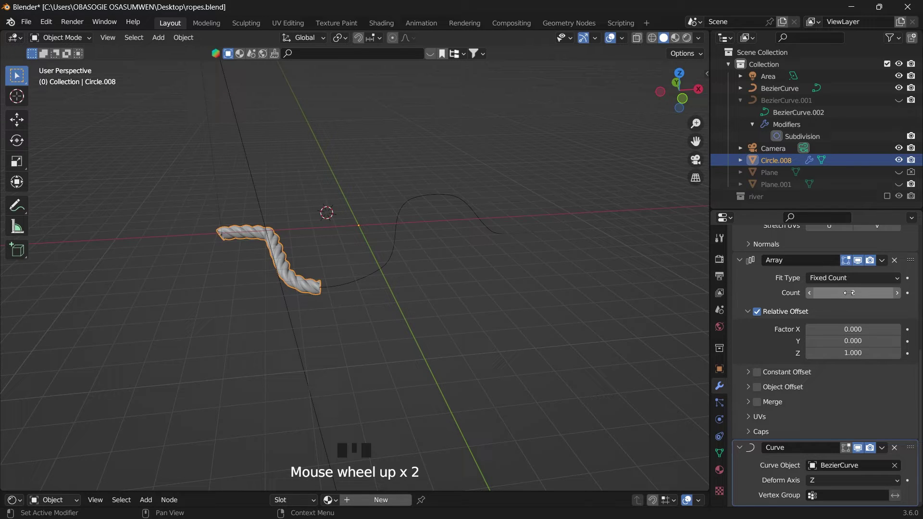
pyautogui.moveTo(849, 292); pyautogui.dragTo(875, 293)
pyautogui.scroll(-4, 583, 156)
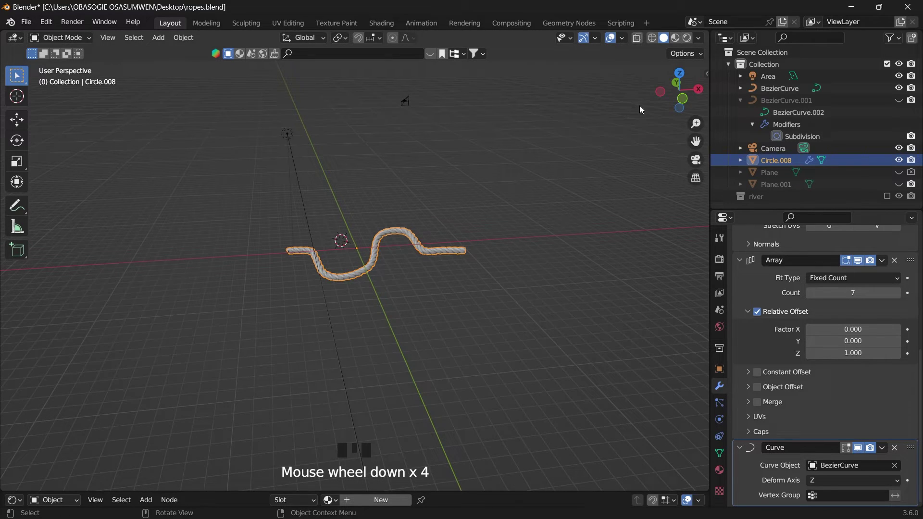
# Step: Turn on the Face Orientation overlay to check the rope's normals
pyautogui.moveTo(675, 94); pyautogui.dragTo(455, 226)
pyautogui.scroll(5, 429, 241)
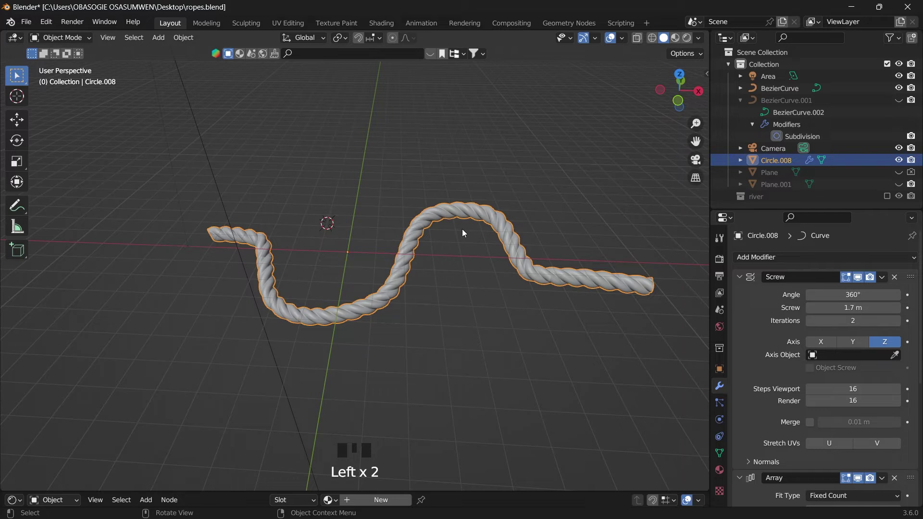
pyautogui.moveTo(678, 96); pyautogui.dragTo(670, 102)
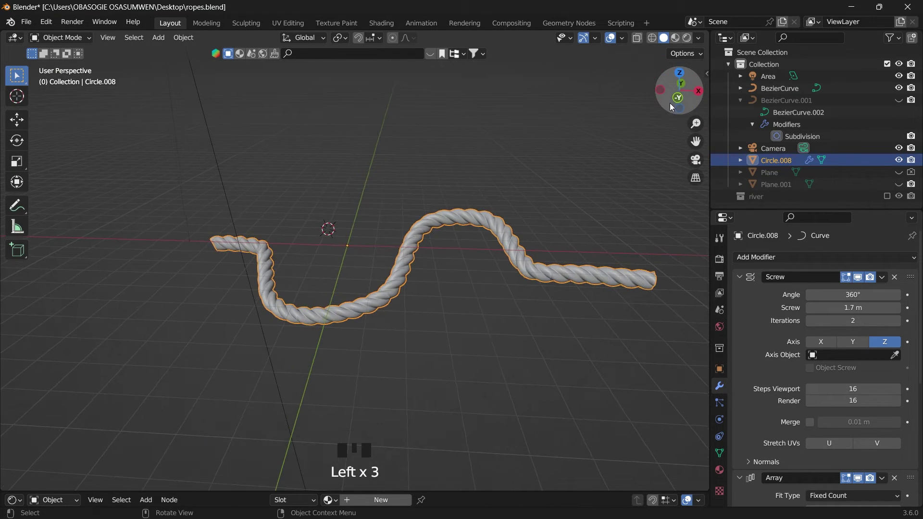
pyautogui.click(622, 38)
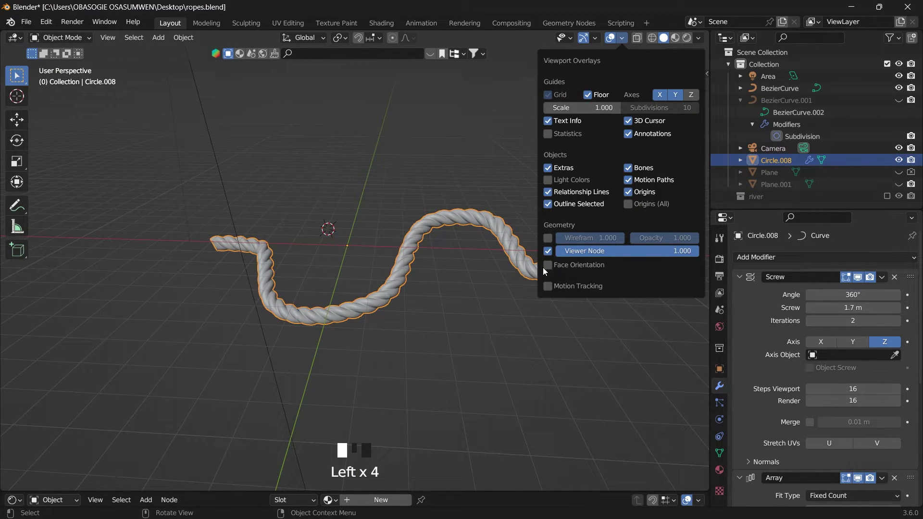
pyautogui.click(623, 38)
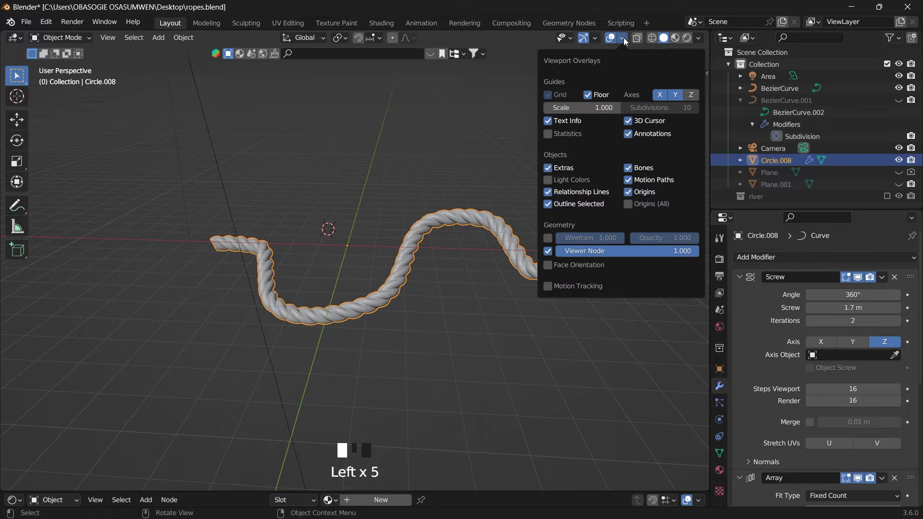
pyautogui.click(549, 268)
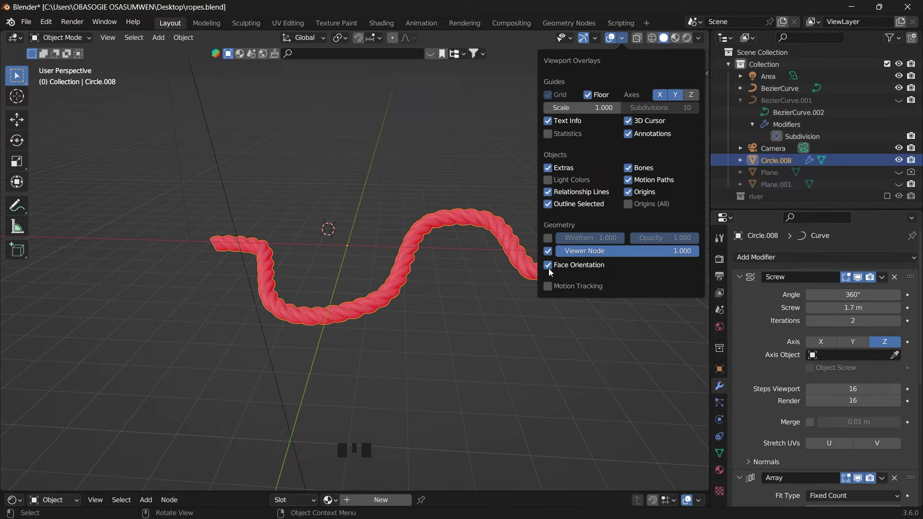
# Step: Enable Flip in the Screw modifier's normals settings to reverse the rope's face direction
pyautogui.scroll(2, 448, 249)
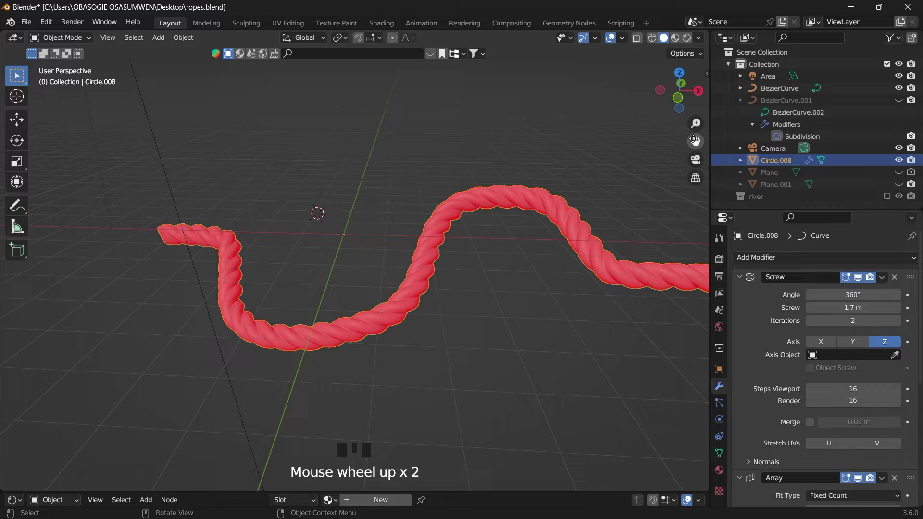
pyautogui.moveTo(696, 141); pyautogui.dragTo(627, 187)
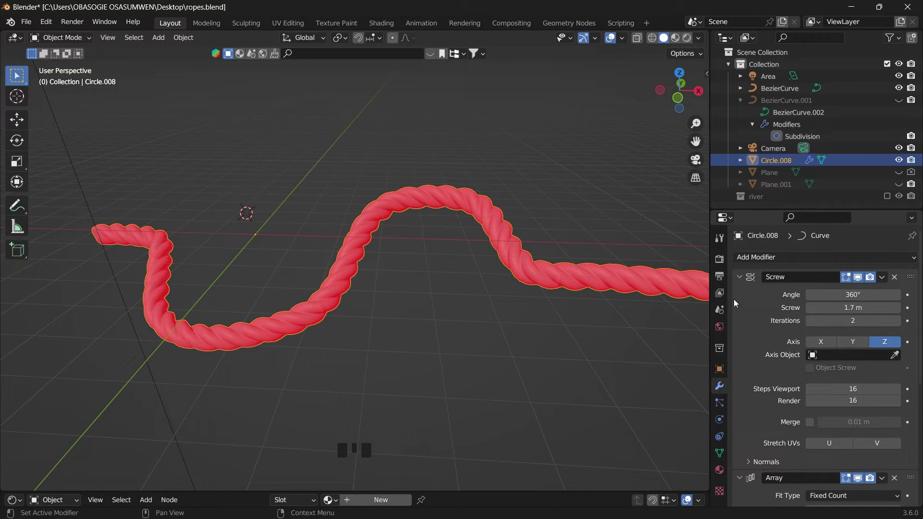
pyautogui.click(751, 459)
pyautogui.scroll(-4, 755, 423)
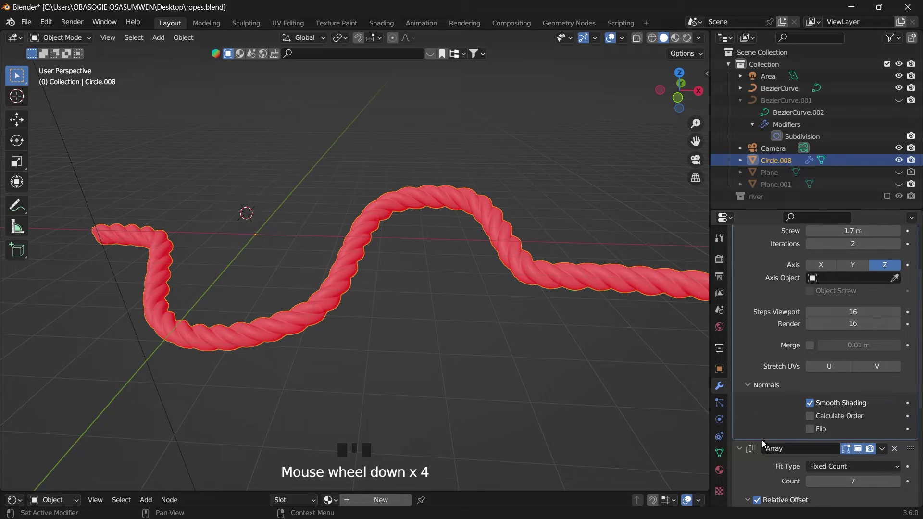
pyautogui.click(809, 429)
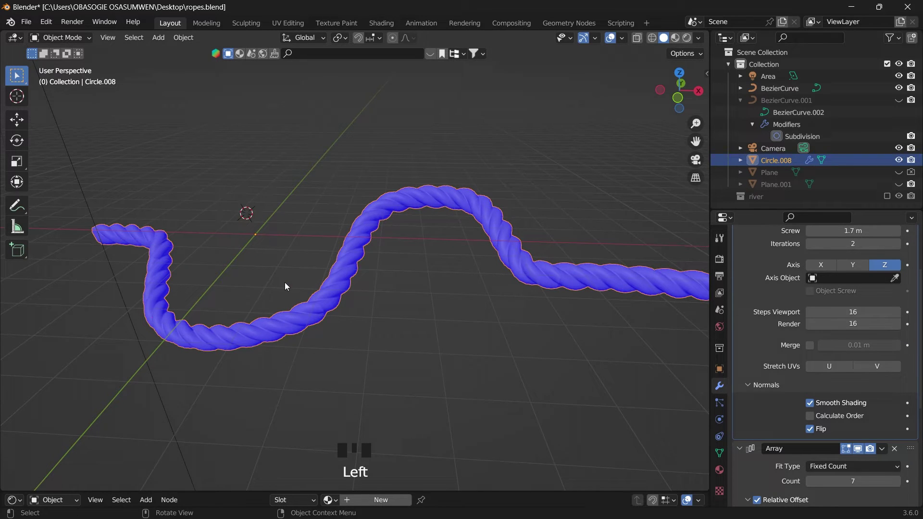
# Step: Deselect the rope, inspect its face orientation along the curve, and turn the Face Orientation overlay off
pyautogui.scroll(-3, 285, 286)
pyautogui.moveTo(668, 100); pyautogui.dragTo(694, 104)
pyautogui.click(472, 158)
pyautogui.scroll(2, 416, 168)
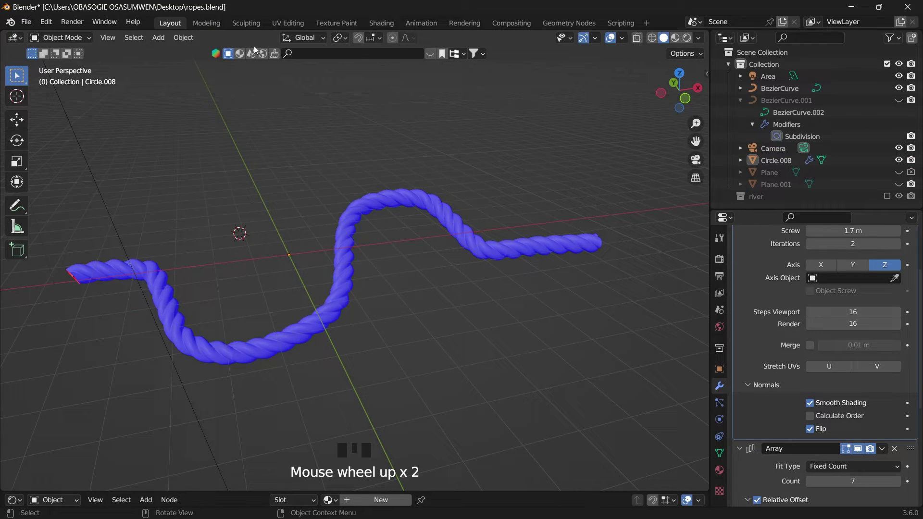
pyautogui.click(622, 38)
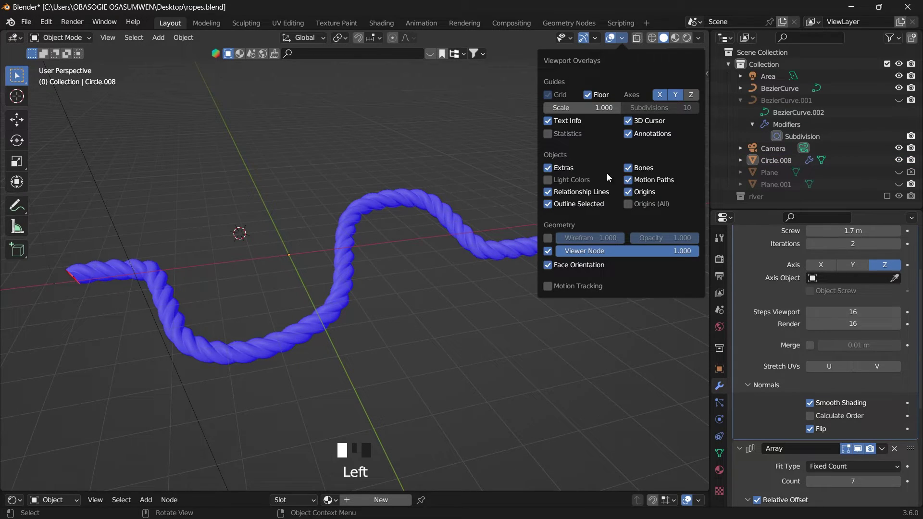
pyautogui.click(547, 266)
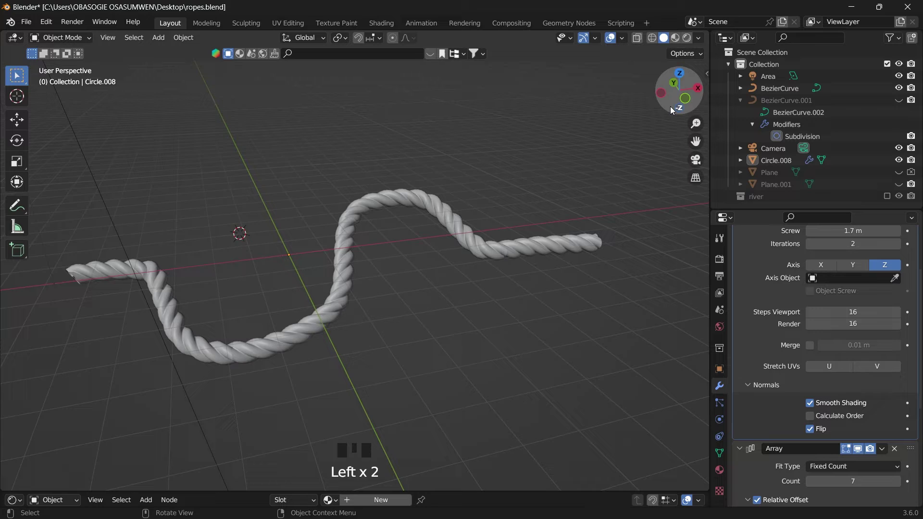
# Step: Select the rope again and collapse the settings of its Screw, Array and Curve modifiers
pyautogui.moveTo(671, 110); pyautogui.dragTo(659, 113)
pyautogui.click(419, 220)
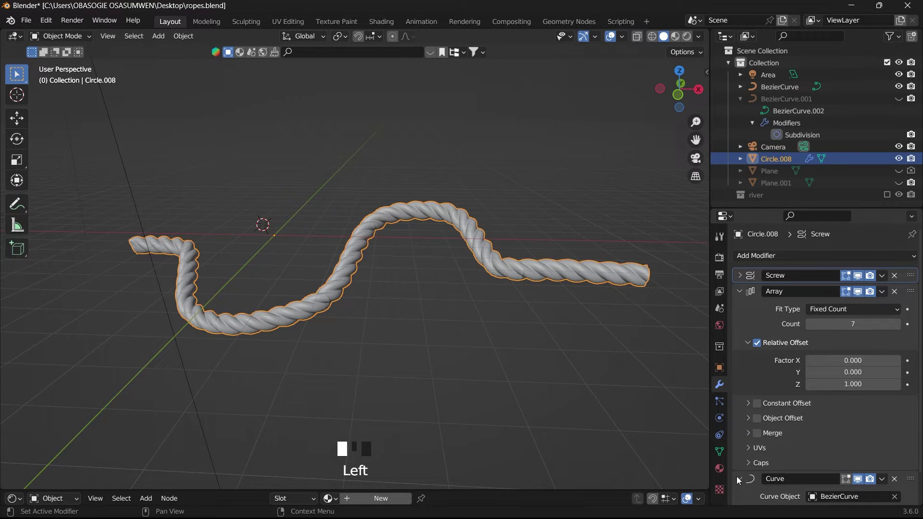
pyautogui.click(738, 478)
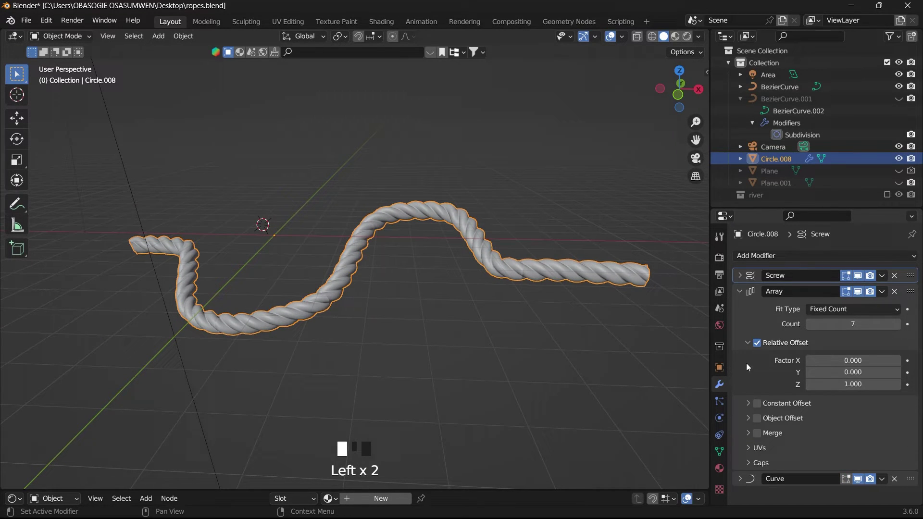
pyautogui.click(739, 291)
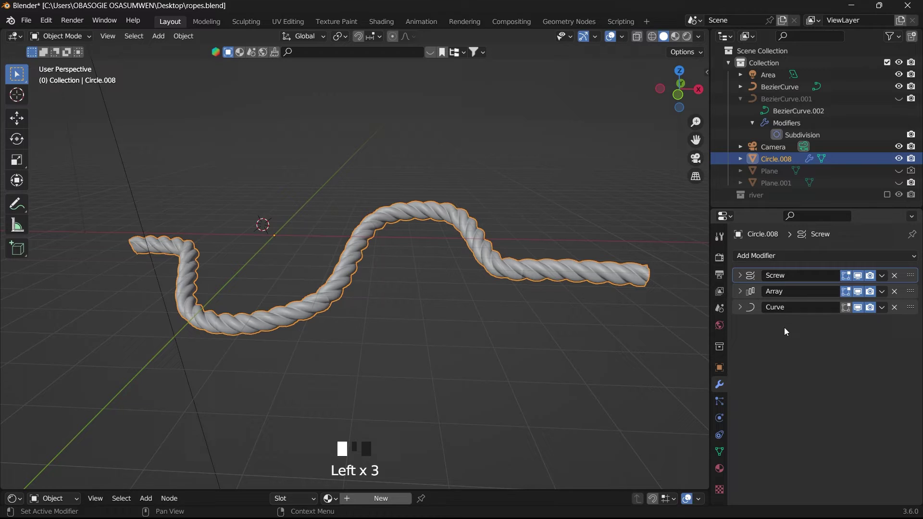
pyautogui.click(882, 276)
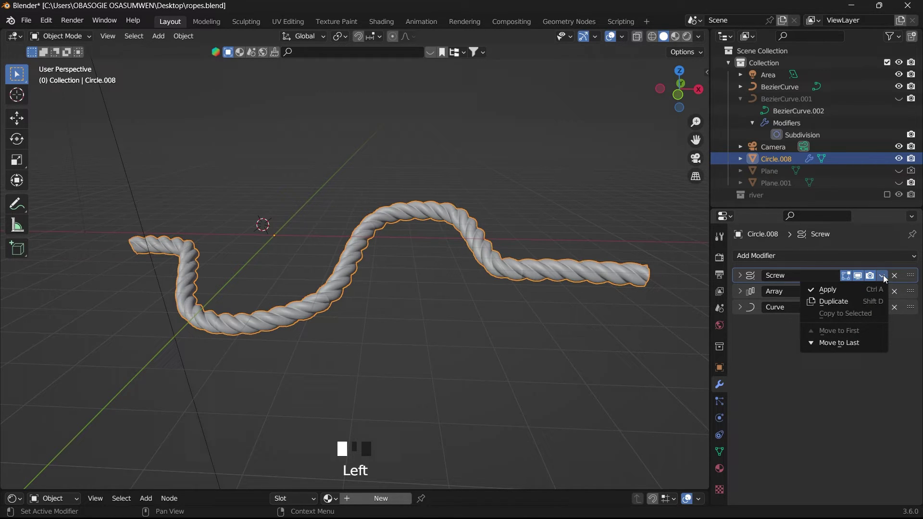
pyautogui.click(775, 344)
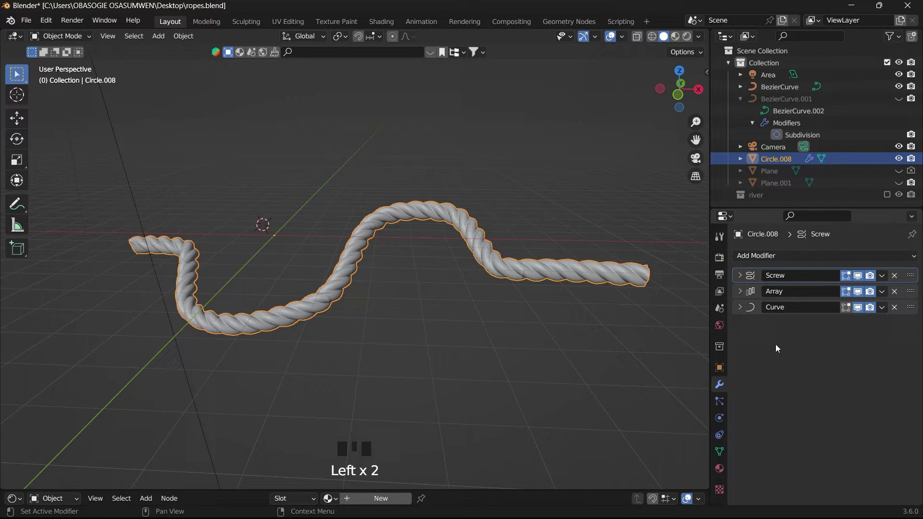
# Step: Convert the selected rope object to a mesh
pyautogui.rightClick(445, 218)
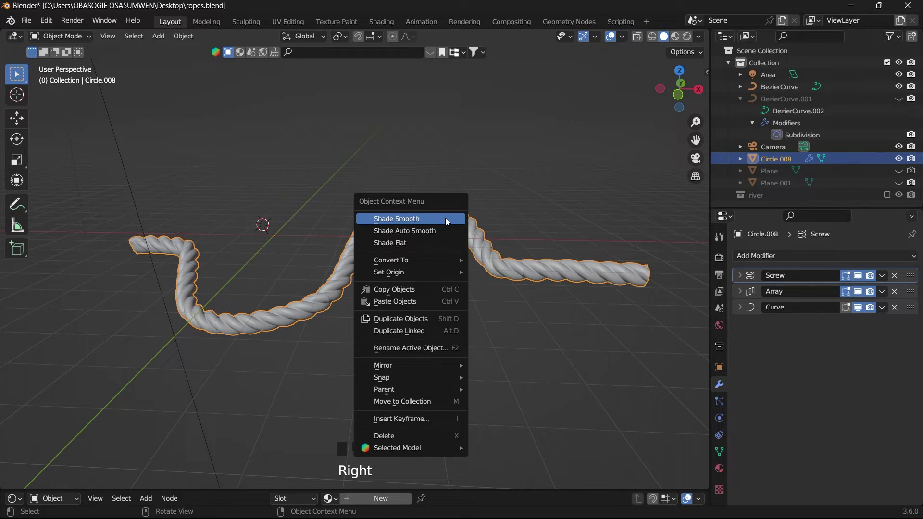
pyautogui.moveTo(417, 260)
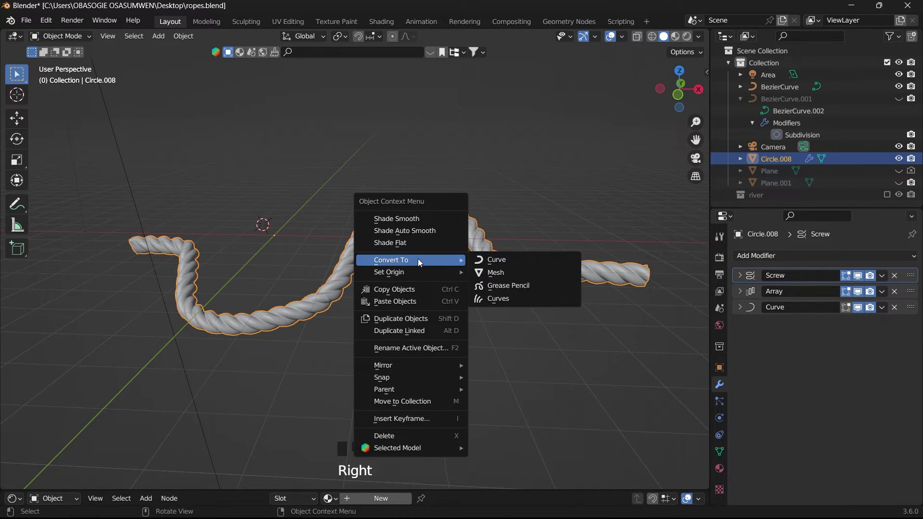
pyautogui.click(490, 272)
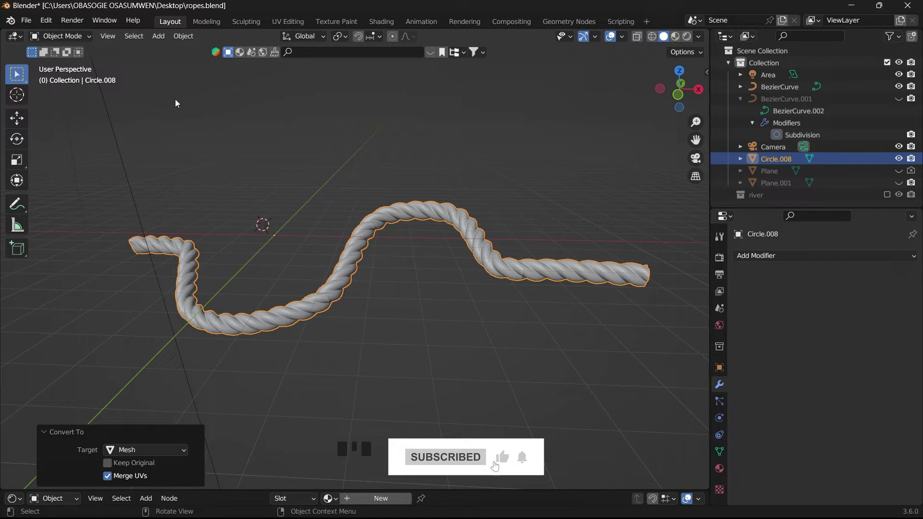
# Step: Add Quick Fur to the rope mesh with Medium density, 0.1 m length and 0.001 m hair radius
pyautogui.click(186, 37)
pyautogui.click(187, 37)
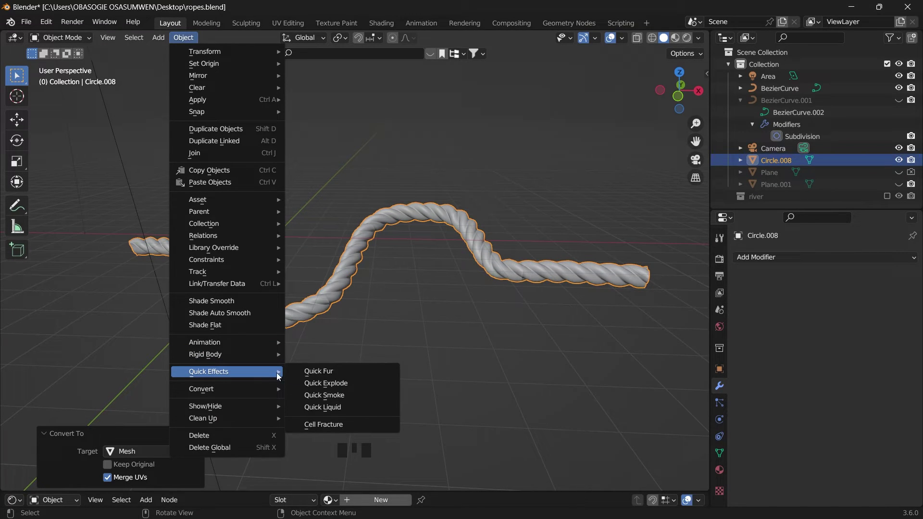
pyautogui.click(309, 375)
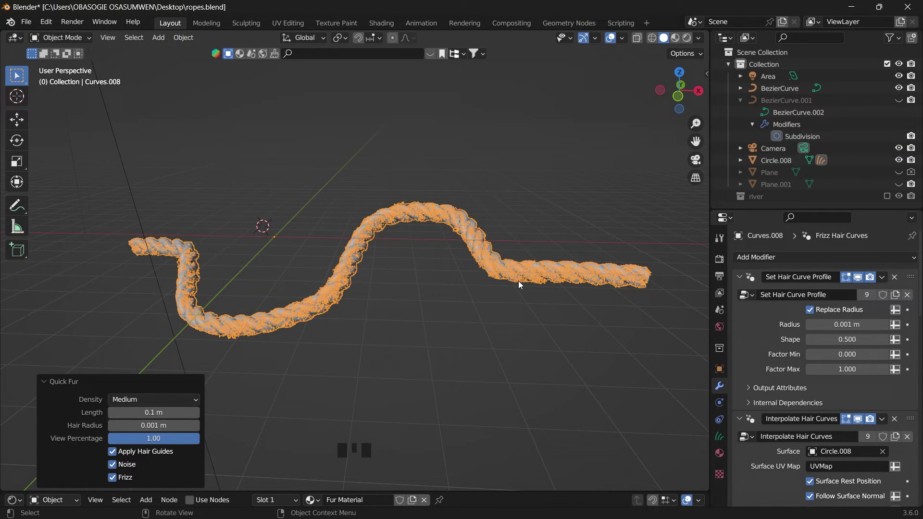
# Step: Set the Radius in the fur's Set Hair Curve Profile modifier to 0.021 m and deselect the fur to inspect it
pyautogui.moveTo(678, 90); pyautogui.dragTo(649, 96)
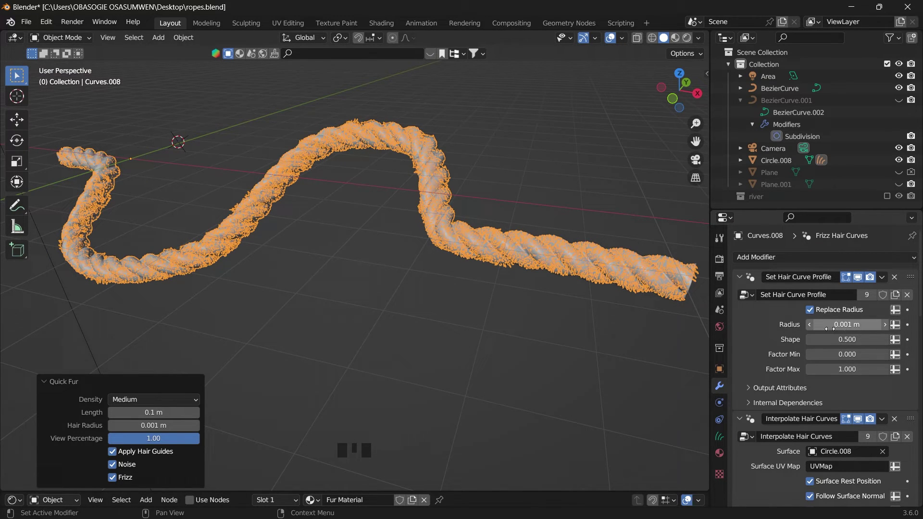
pyautogui.click(884, 325)
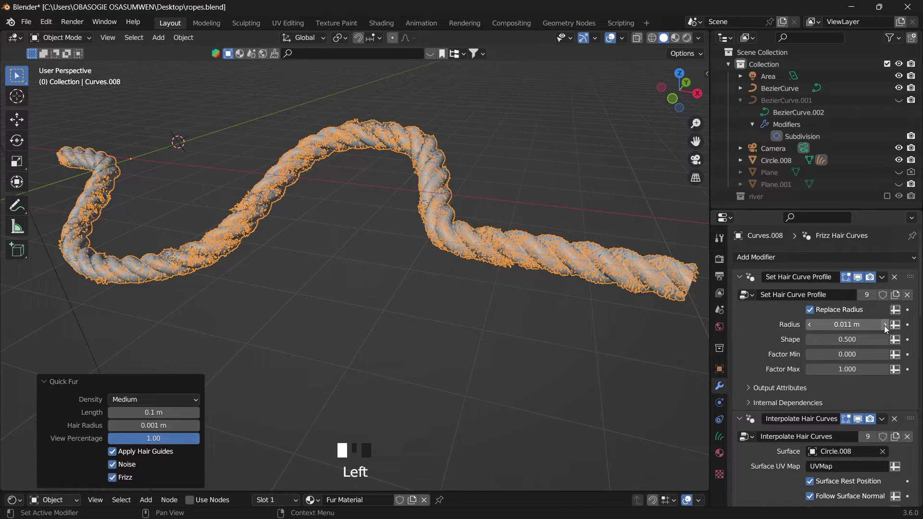
pyautogui.click(884, 325)
pyautogui.click(587, 193)
pyautogui.scroll(4, 586, 192)
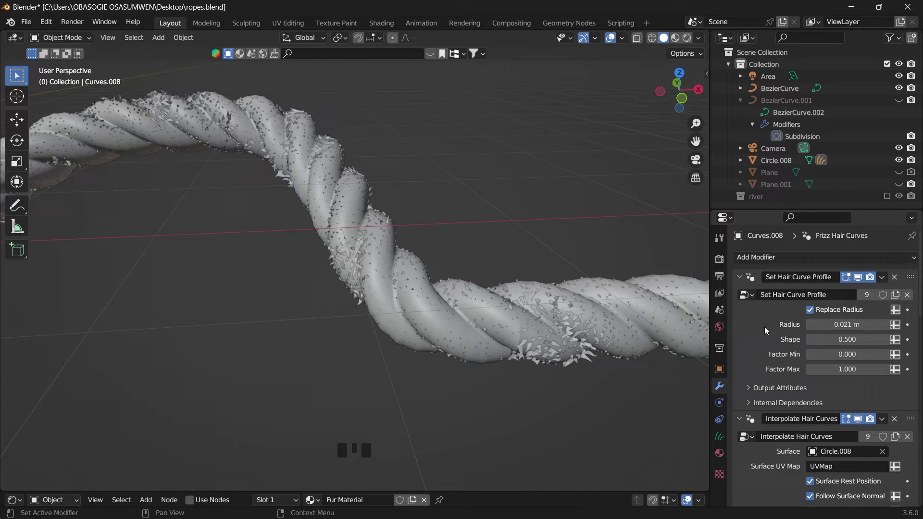
# Step: Try the Strand viewport display shape for curves in the render settings and switch back to Strip
pyautogui.click(720, 276)
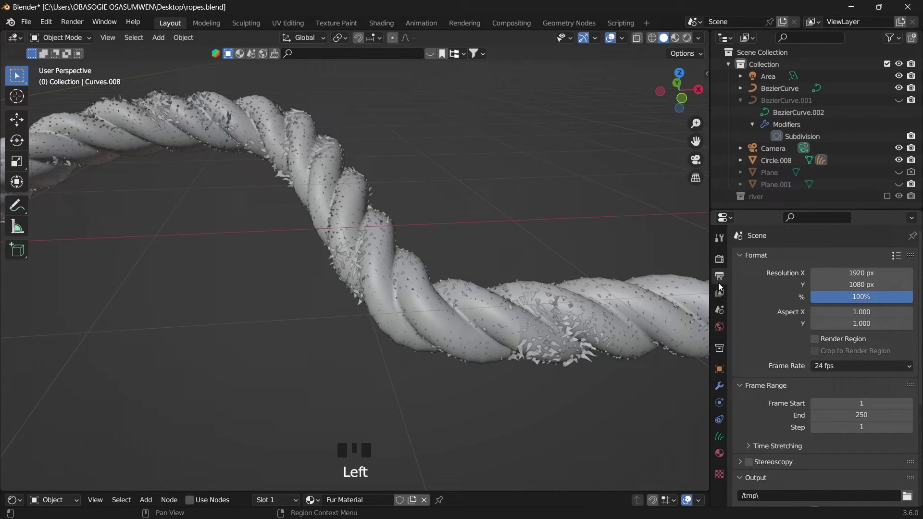
pyautogui.click(719, 260)
pyautogui.scroll(-2, 740, 315)
pyautogui.scroll(-8, 739, 316)
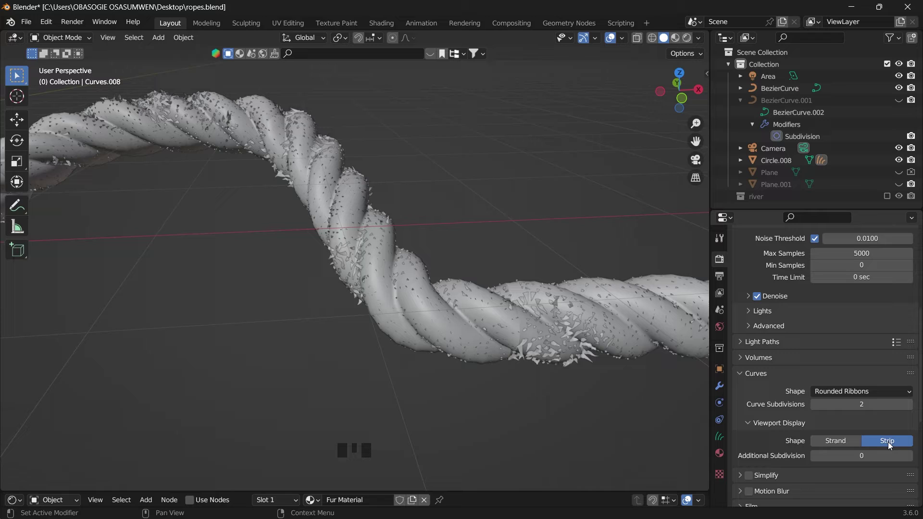
pyautogui.click(847, 441)
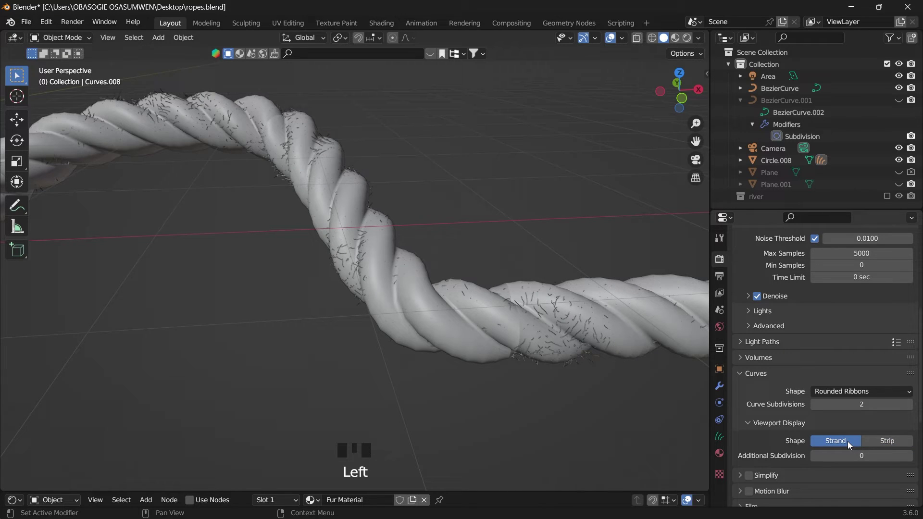
pyautogui.click(872, 439)
# Step: Select the fur and reduce the Density in its Interpolate Hair Curves modifier to 12.140
pyautogui.click(575, 236)
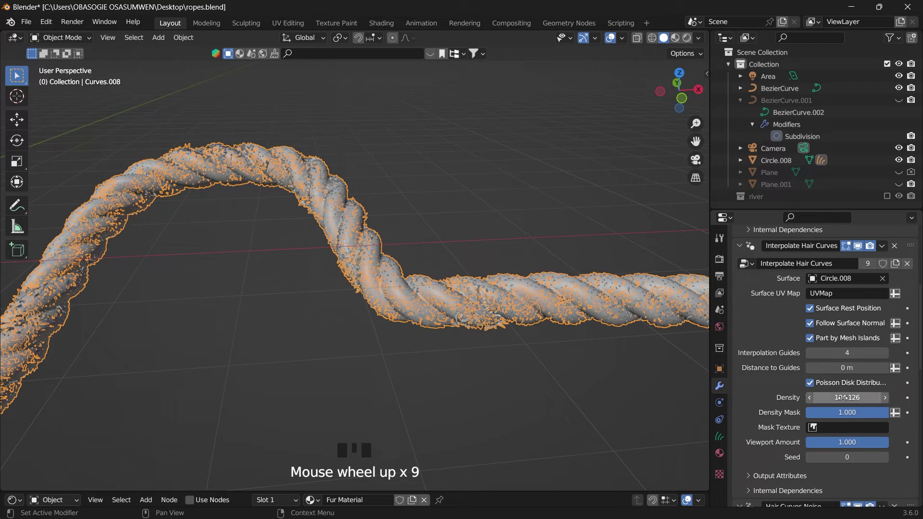
pyautogui.click(843, 398)
pyautogui.write('13.27')
pyautogui.press('Return')
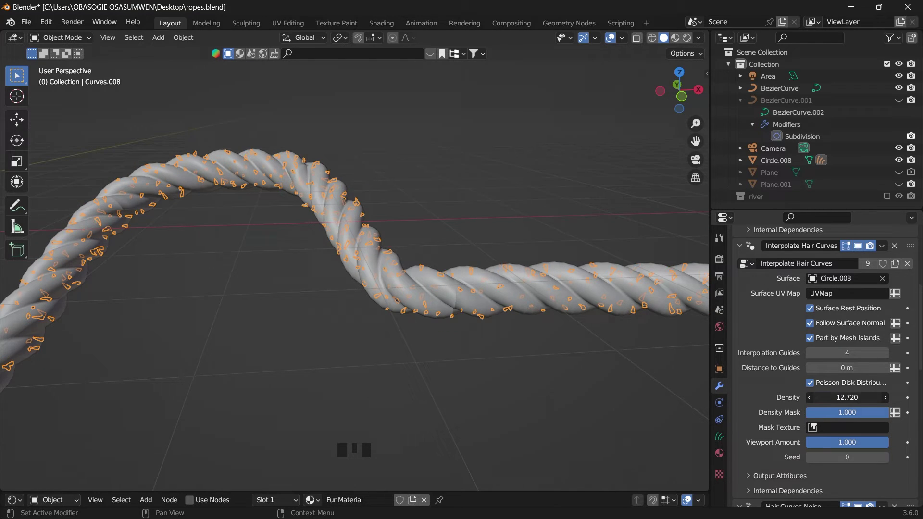
pyautogui.scroll(-3, 469, 258)
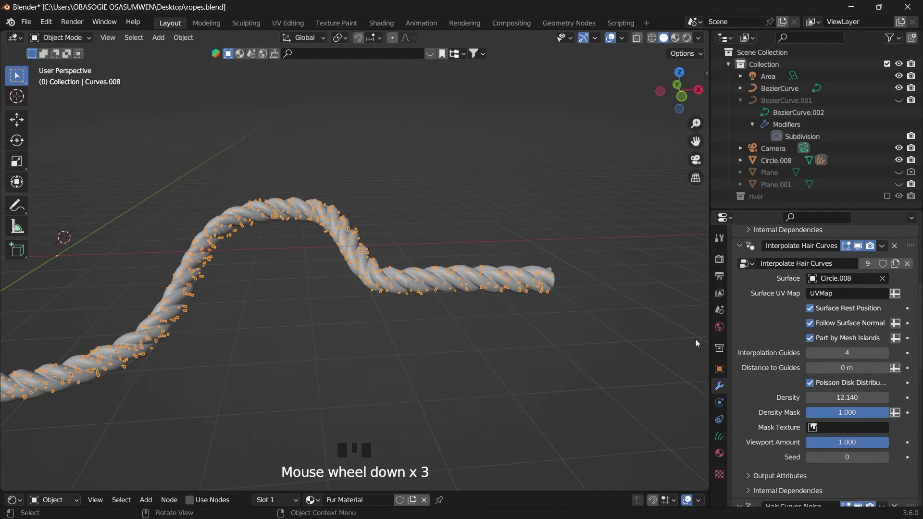
# Step: Add an empty Geometry Nodes modifier at the end of the fur's modifier stack
pyautogui.click(738, 412)
pyautogui.scroll(-7, 738, 417)
pyautogui.scroll(16, 739, 420)
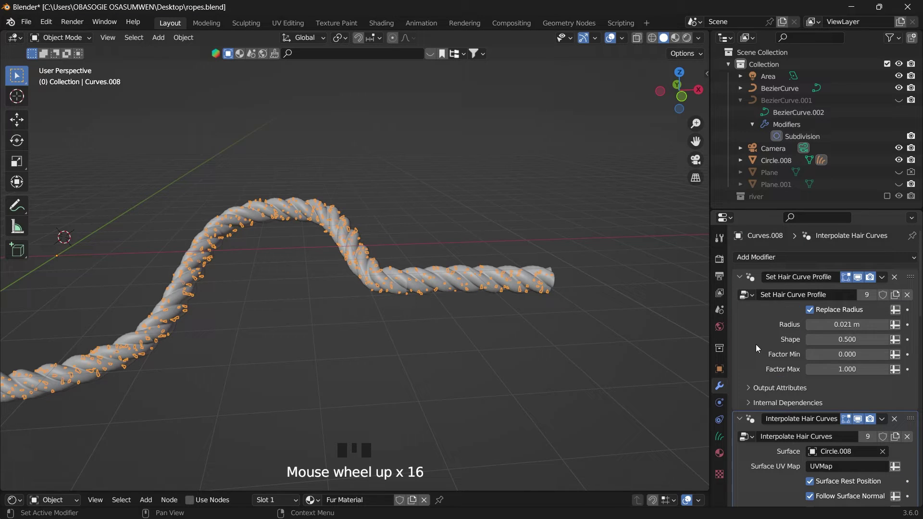
pyautogui.click(767, 261)
pyautogui.click(777, 291)
pyautogui.scroll(-6, 778, 291)
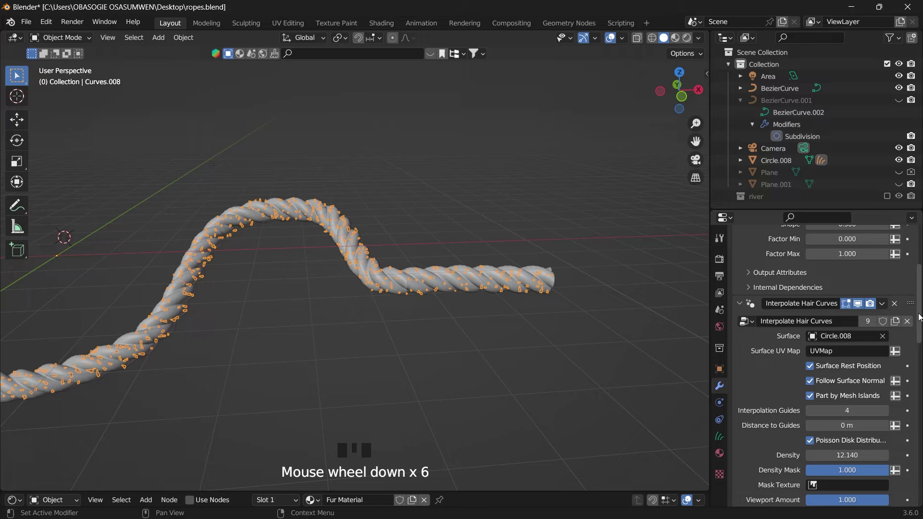
pyautogui.moveTo(919, 381); pyautogui.dragTo(860, 471)
# Step: Enlarge the Shader Editor area below the viewport and change it to an Asset Browser
pyautogui.moveTo(513, 491); pyautogui.dragTo(513, 365)
pyautogui.click(12, 374)
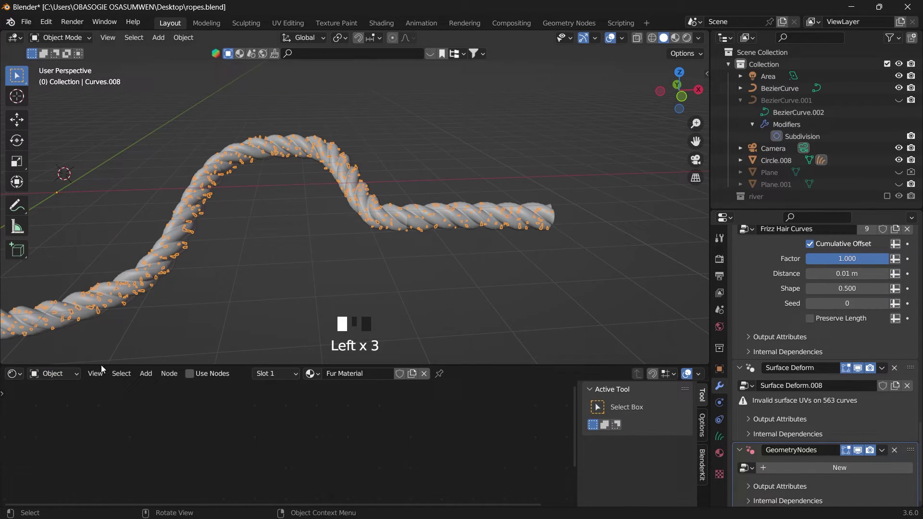
pyautogui.click(11, 377)
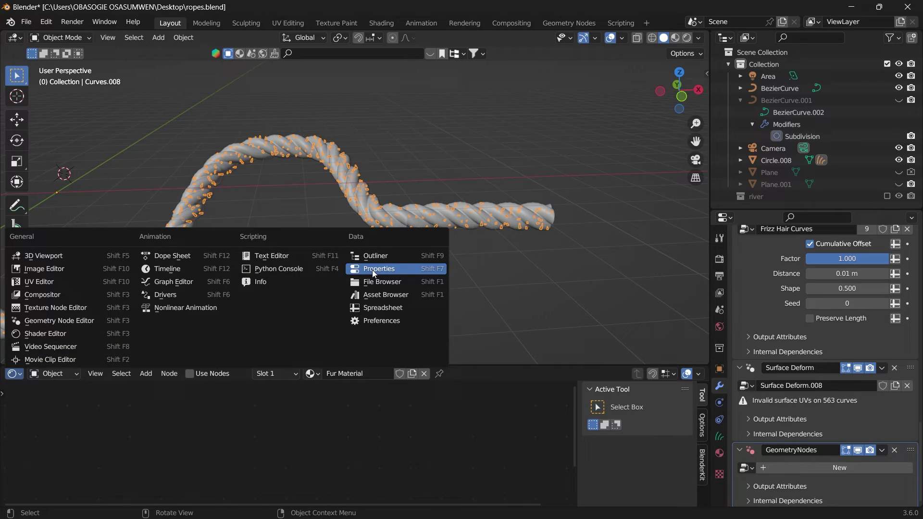
pyautogui.click(364, 297)
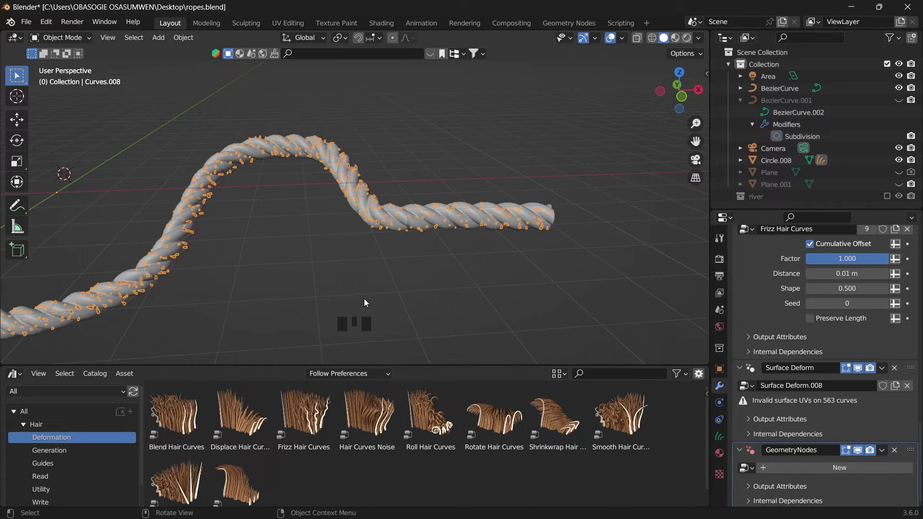
pyautogui.moveTo(227, 366); pyautogui.dragTo(229, 305)
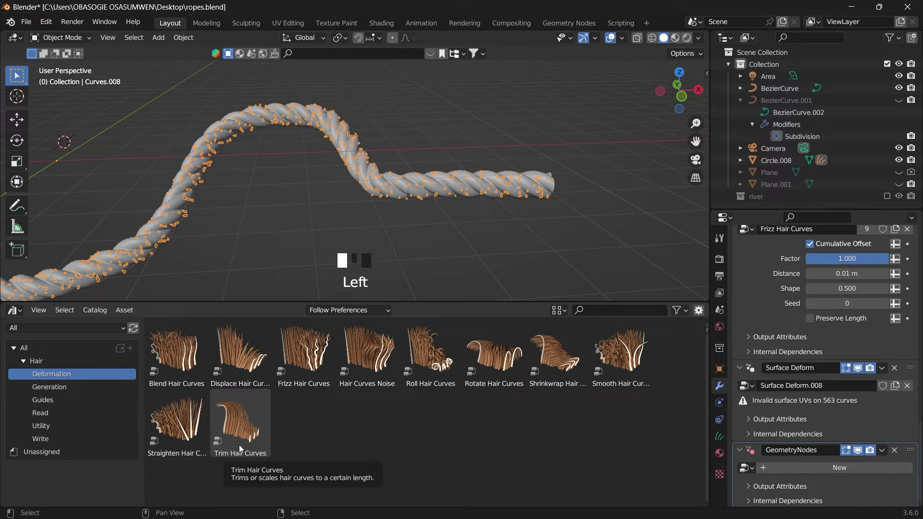
# Step: Apply the Trim Hair Curves asset to the rope and choose it as the node group of the fur's new Geometry Nodes modifier
pyautogui.moveTo(238, 436); pyautogui.dragTo(374, 172)
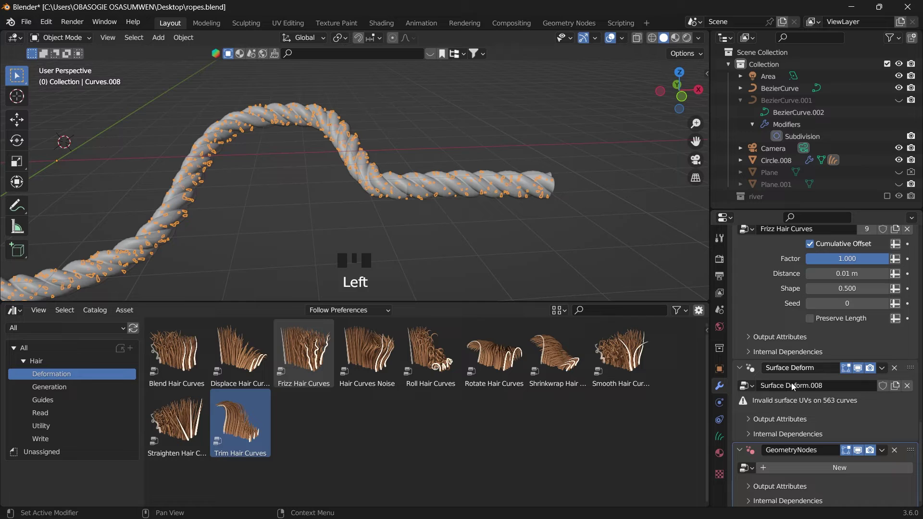
pyautogui.scroll(-6, 795, 409)
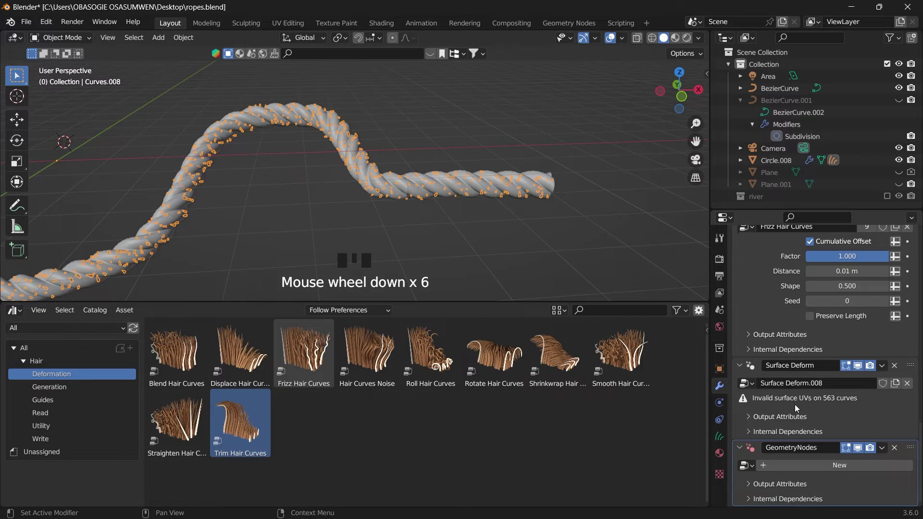
pyautogui.click(748, 469)
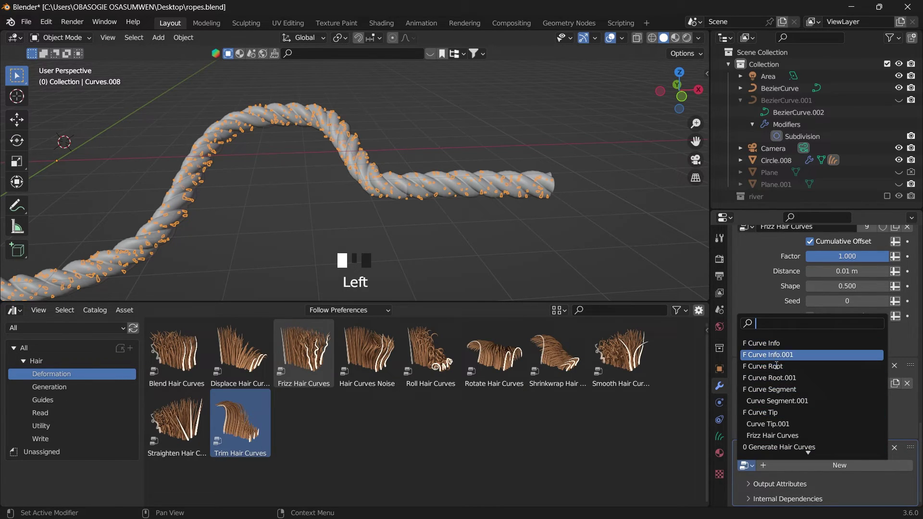
pyautogui.write('tr')
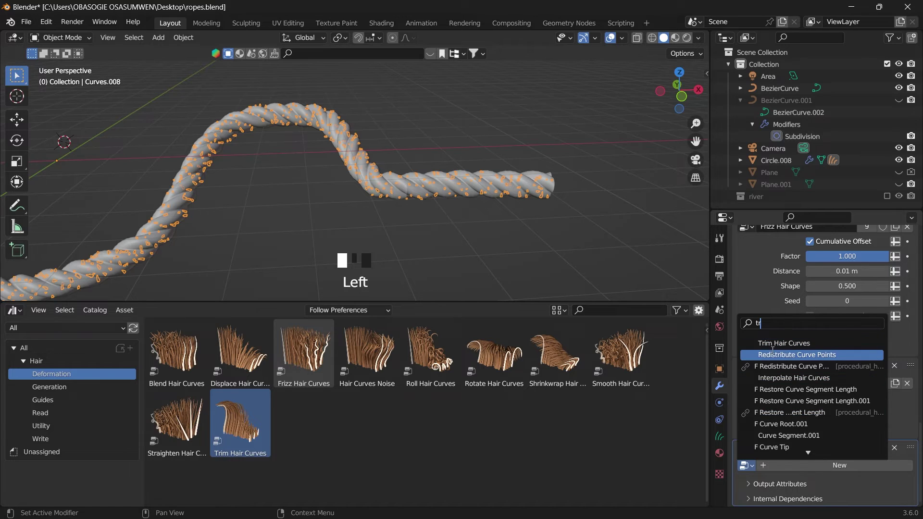
pyautogui.click(773, 346)
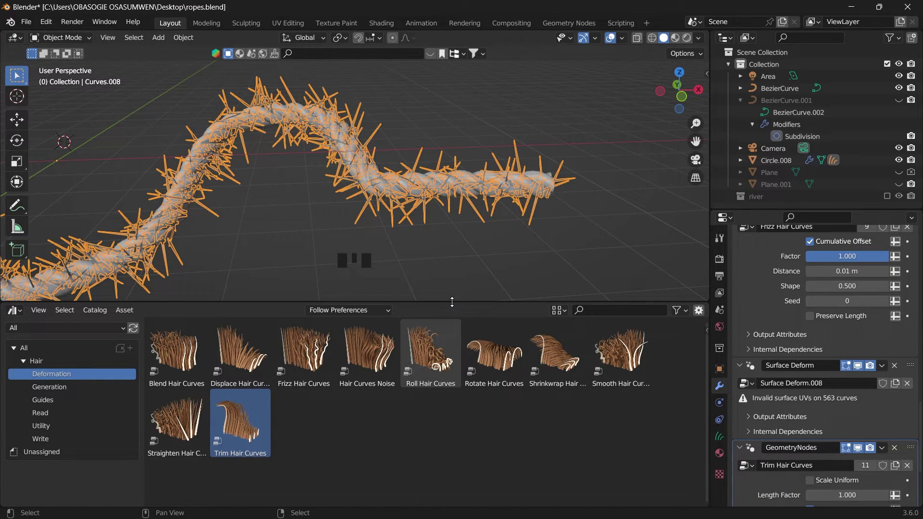
# Step: Shrink the Asset Browser area, deselect the fur to inspect it, and enable Scale Uniform in its Trim Hair Curves modifier
pyautogui.moveTo(457, 302); pyautogui.dragTo(457, 390)
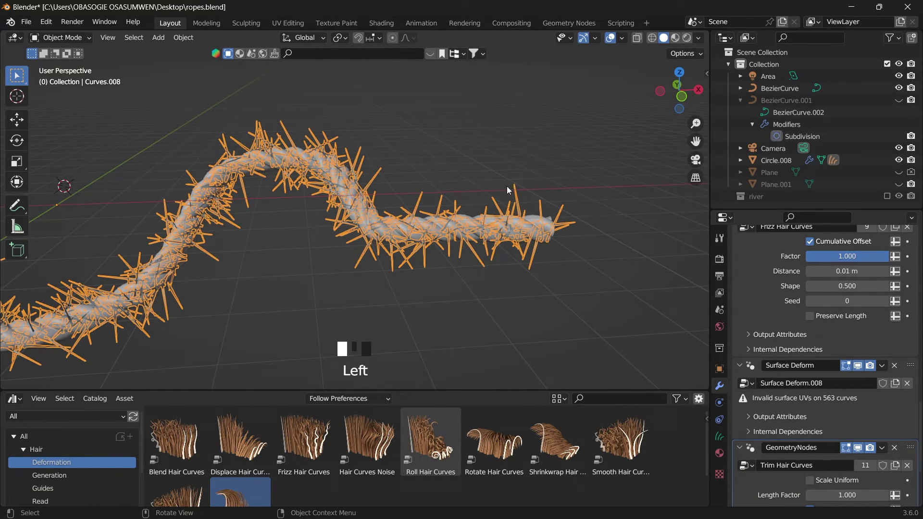
pyautogui.click(500, 134)
pyautogui.scroll(4, 405, 228)
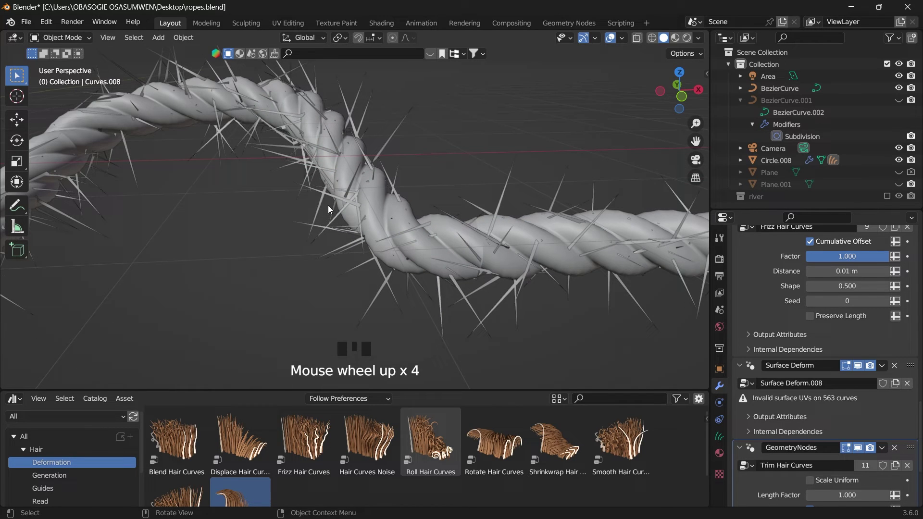
pyautogui.moveTo(690, 99); pyautogui.dragTo(645, 129)
pyautogui.scroll(-4, 669, 107)
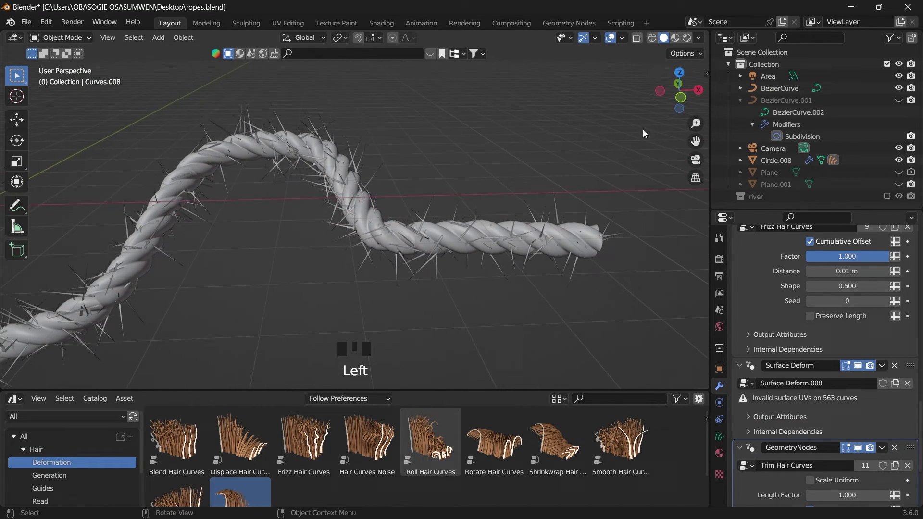
pyautogui.scroll(4, 643, 132)
pyautogui.scroll(-2, 815, 452)
pyautogui.click(811, 443)
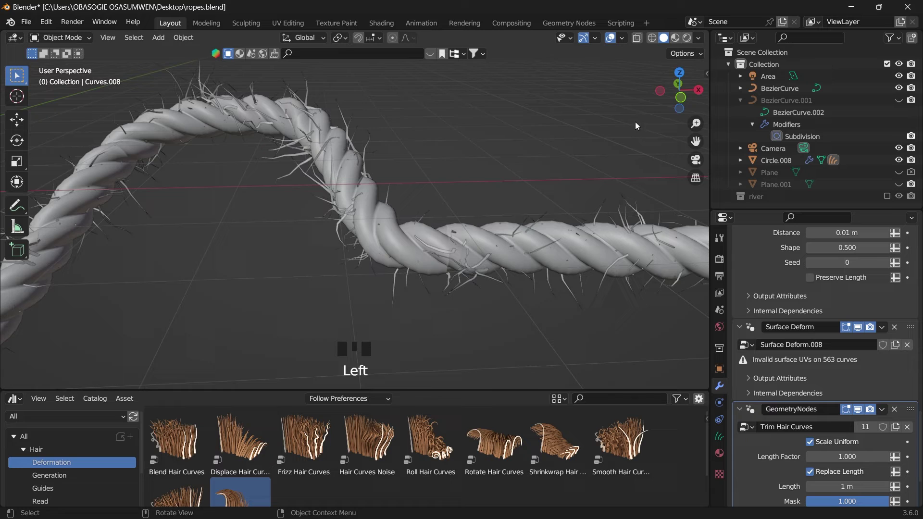
# Step: Set the Length Factor of the fur's Trim Hair Curves modifier to 0.990
pyautogui.moveTo(680, 93); pyautogui.dragTo(627, 91)
pyautogui.click(809, 423)
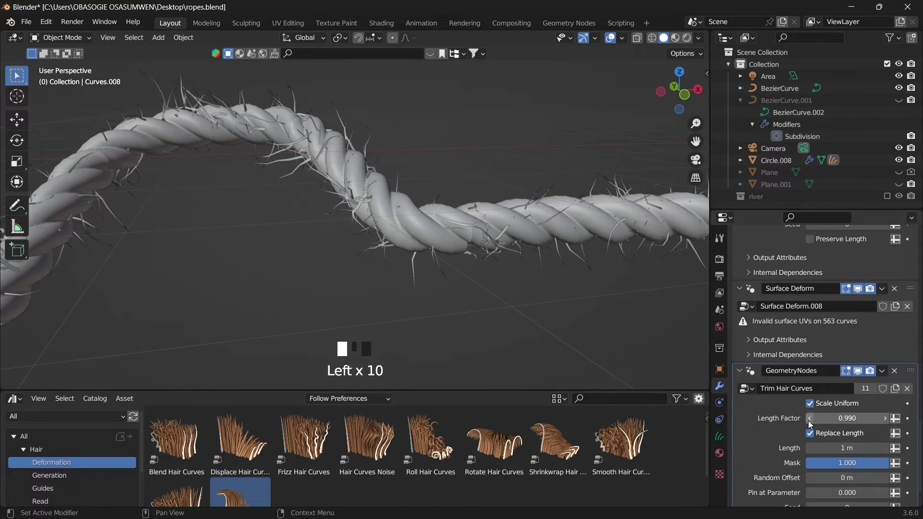
pyautogui.click(809, 423)
pyautogui.click(809, 423)
pyautogui.click(809, 423)
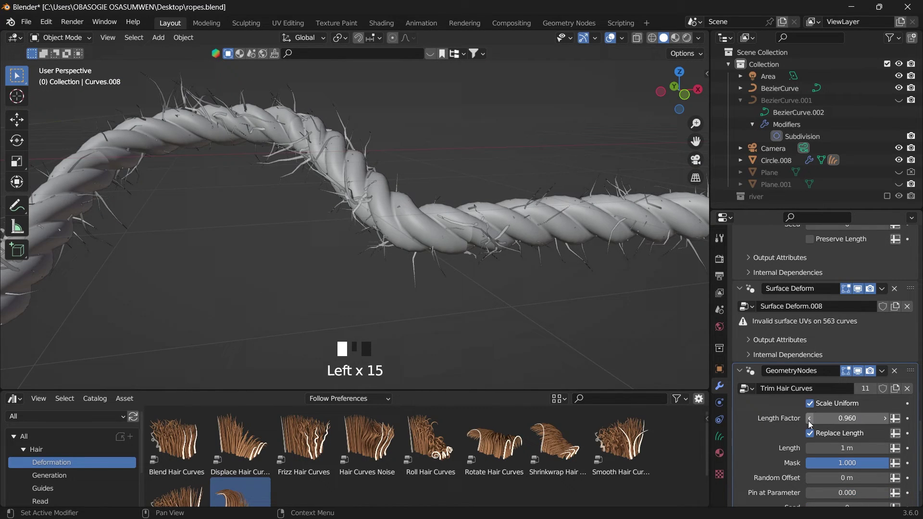
pyautogui.moveTo(836, 419); pyautogui.dragTo(844, 420)
pyautogui.click(489, 302)
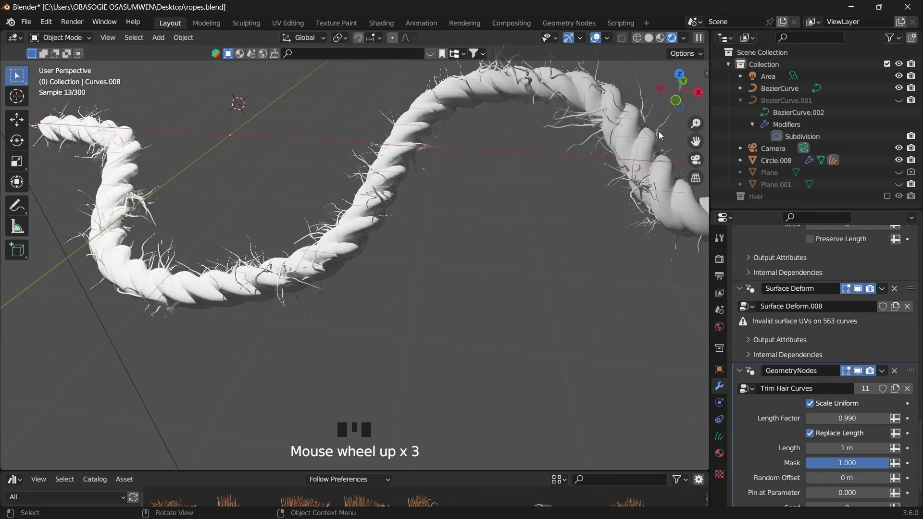
# Step: Preview the fuzzy rope in Rendered viewport shading and adjust the height of the Asset Browser area
pyautogui.moveTo(696, 142); pyautogui.dragTo(603, 165)
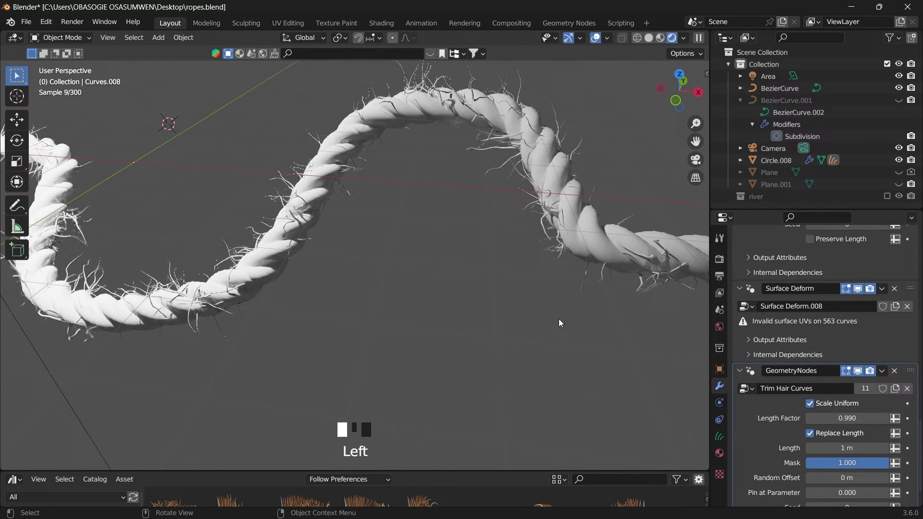
pyautogui.moveTo(443, 471); pyautogui.dragTo(445, 422)
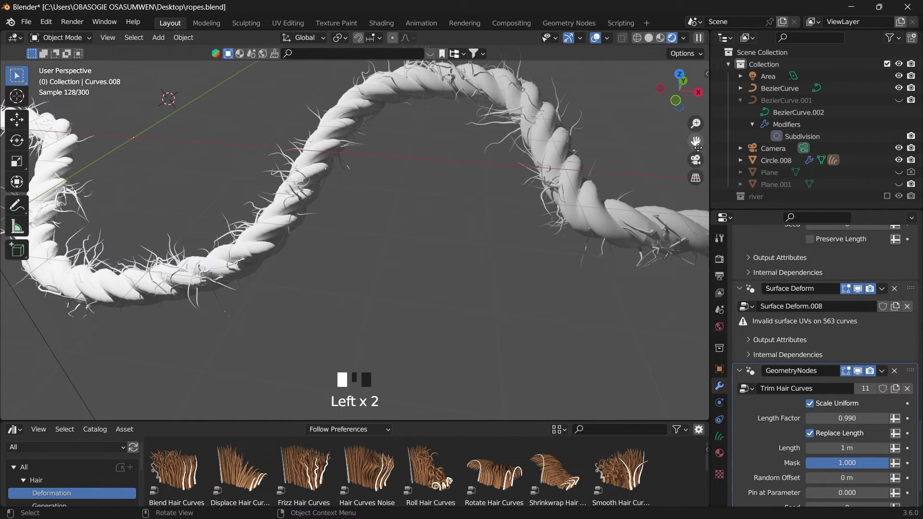
pyautogui.moveTo(696, 142); pyautogui.dragTo(620, 176)
# Step: Select the rope mesh and change the Asset Browser area to a Shader Editor
pyautogui.click(487, 251)
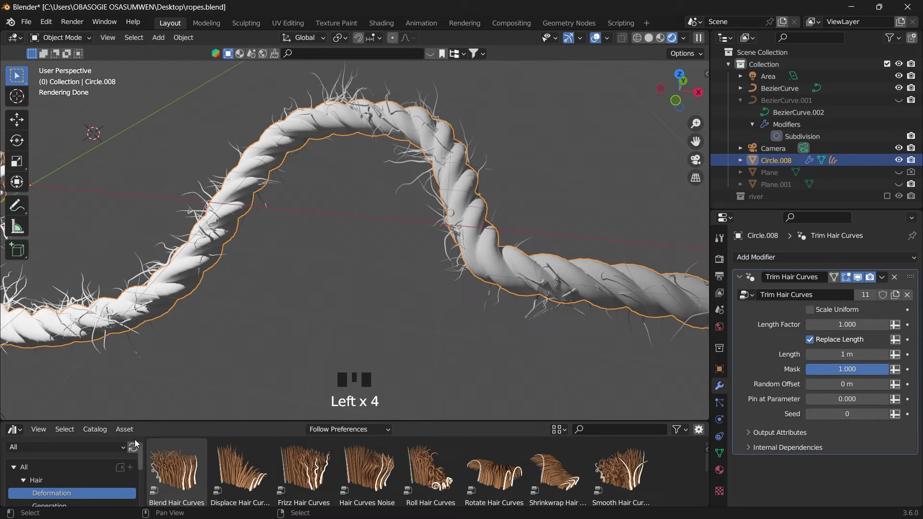
pyautogui.click(10, 433)
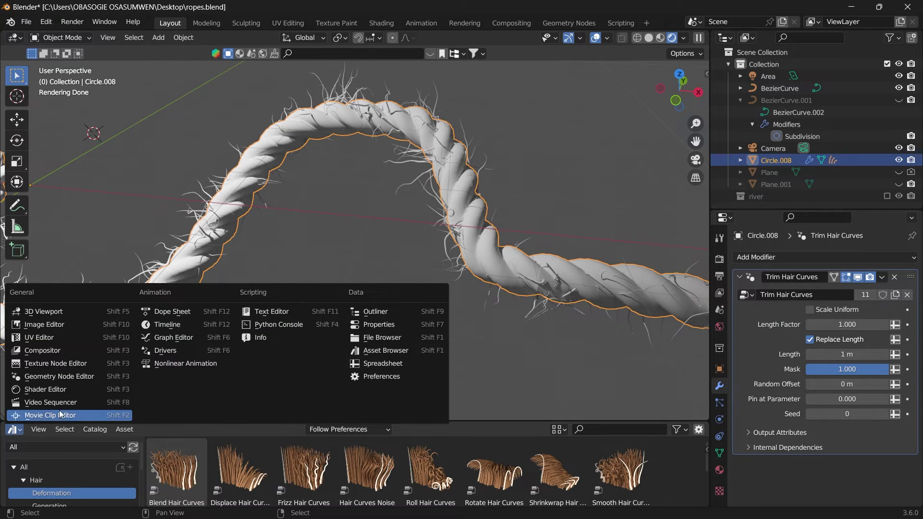
pyautogui.click(47, 389)
# Step: Add a new material to the rope and set its Principled BSDF Base Color to golden orange
pyautogui.click(719, 470)
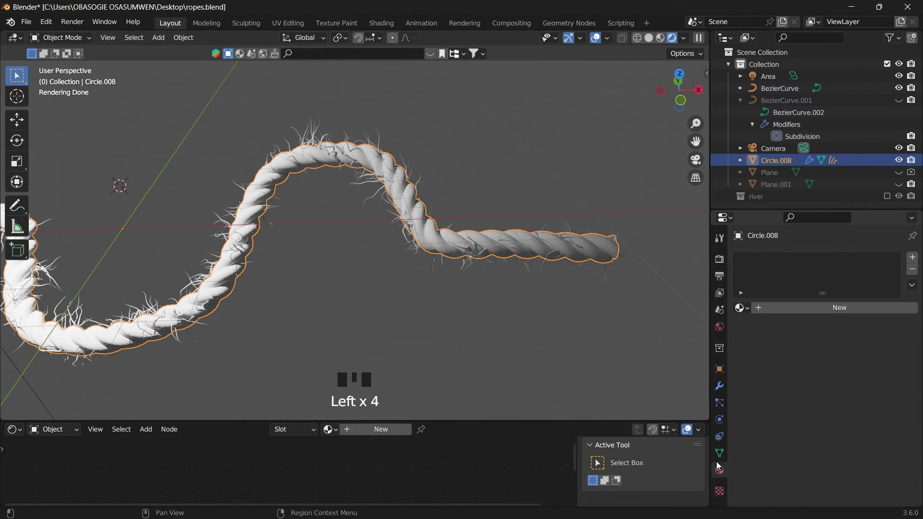
pyautogui.click(774, 308)
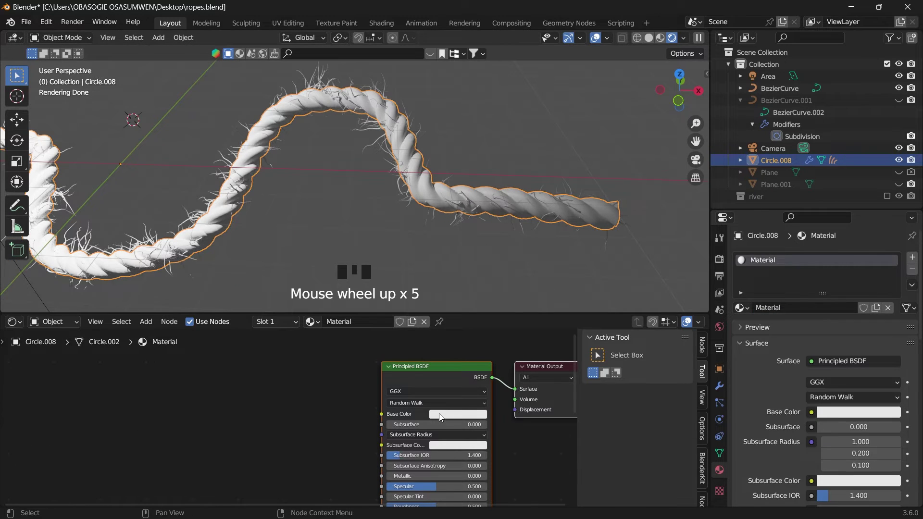
pyautogui.click(439, 414)
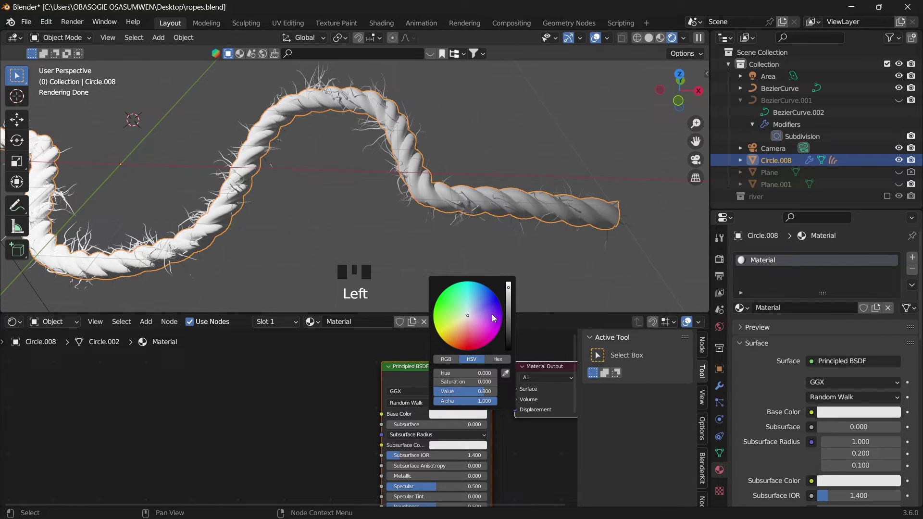
pyautogui.moveTo(461, 330)
pyautogui.mouseDown()
pyautogui.moveTo(446, 331)
pyautogui.moveTo(453, 339)
pyautogui.mouseUp()
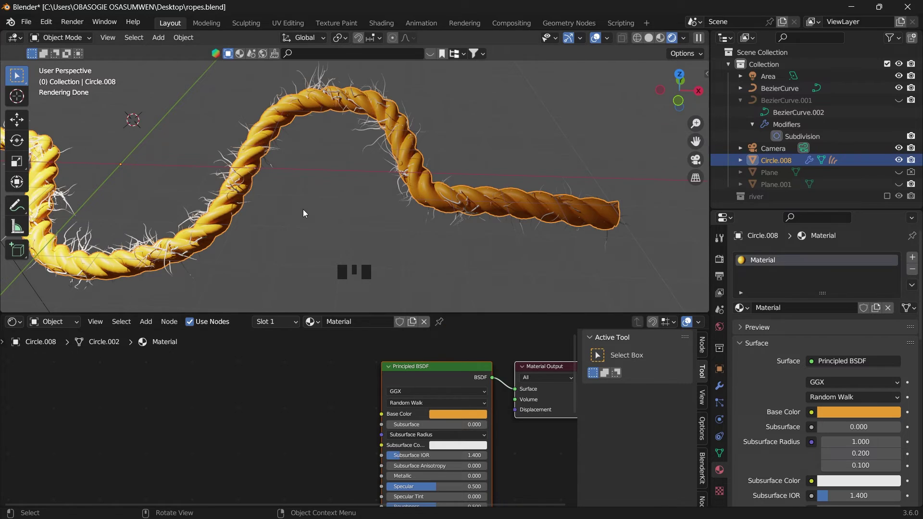
# Step: Add an Ambient Occlusion node to the rope material and place it before the Principled BSDF
pyautogui.scroll(-2, 303, 210)
pyautogui.hotkey('shift', 'a')
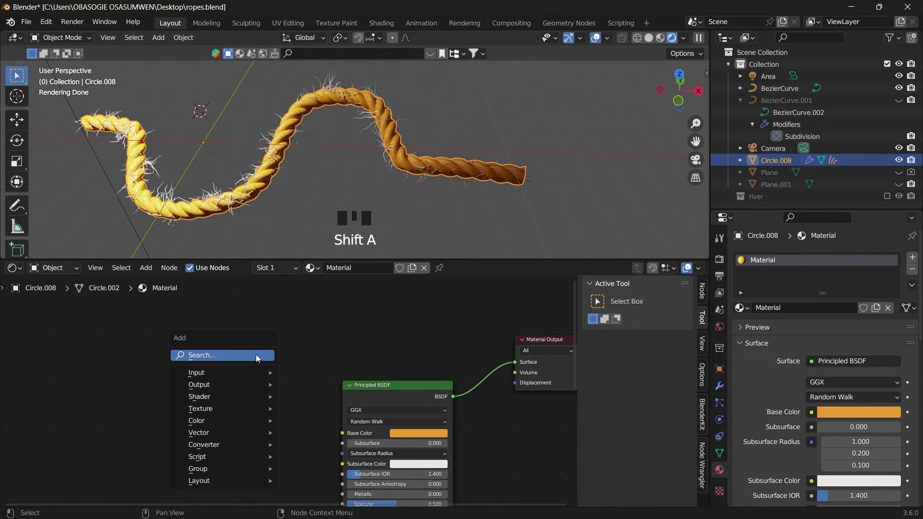
pyautogui.click(257, 356)
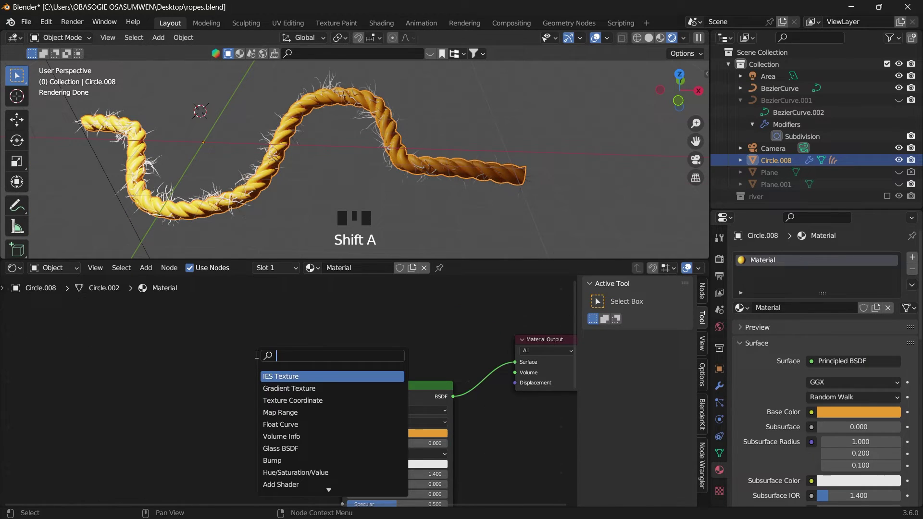
pyautogui.write('am')
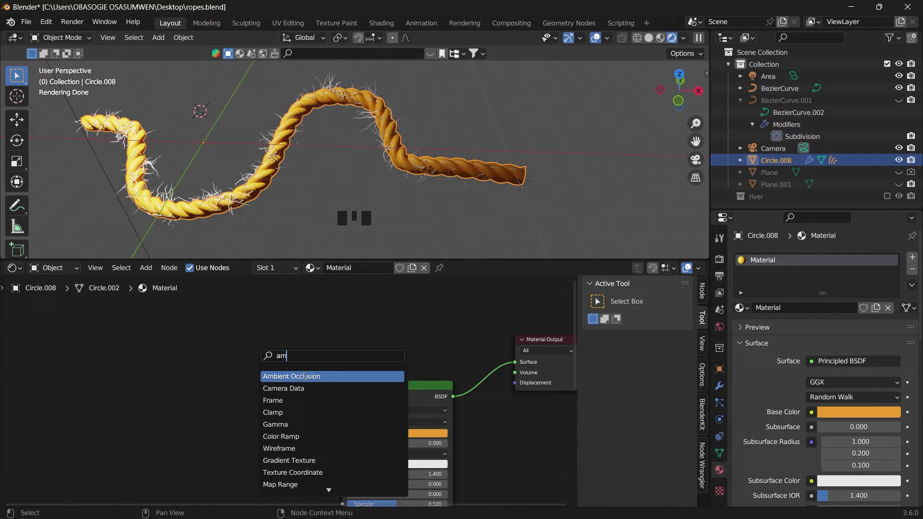
pyautogui.click(305, 376)
pyautogui.click(225, 319)
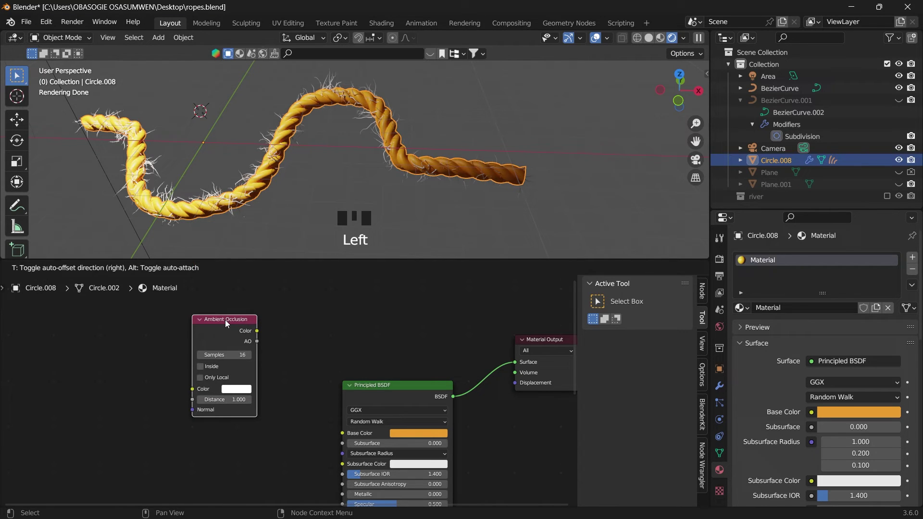
# Step: Insert a Mix Shader between the Principled BSDF and Material Output, with its Fac driven by the Ambient Occlusion AO output
pyautogui.hotkey('shift', 'a')
pyautogui.click(345, 321)
pyautogui.write('mi')
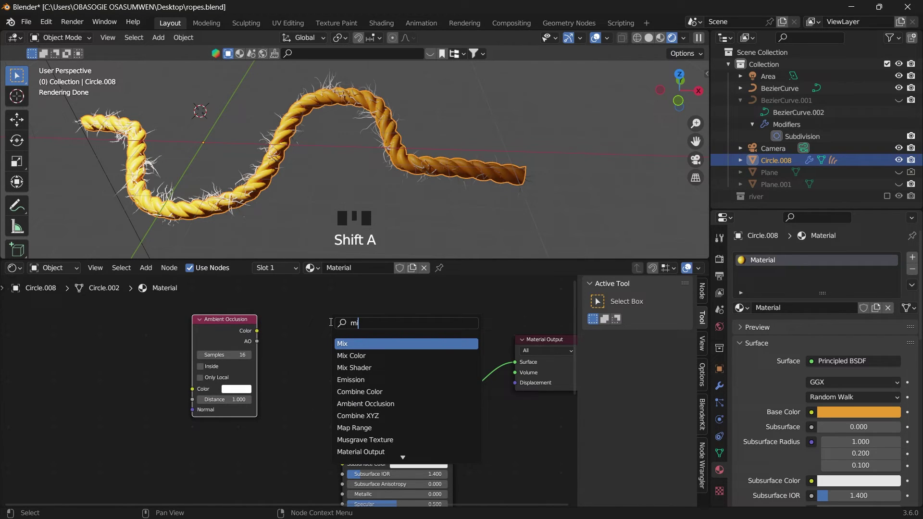
pyautogui.write('x')
pyautogui.click(368, 368)
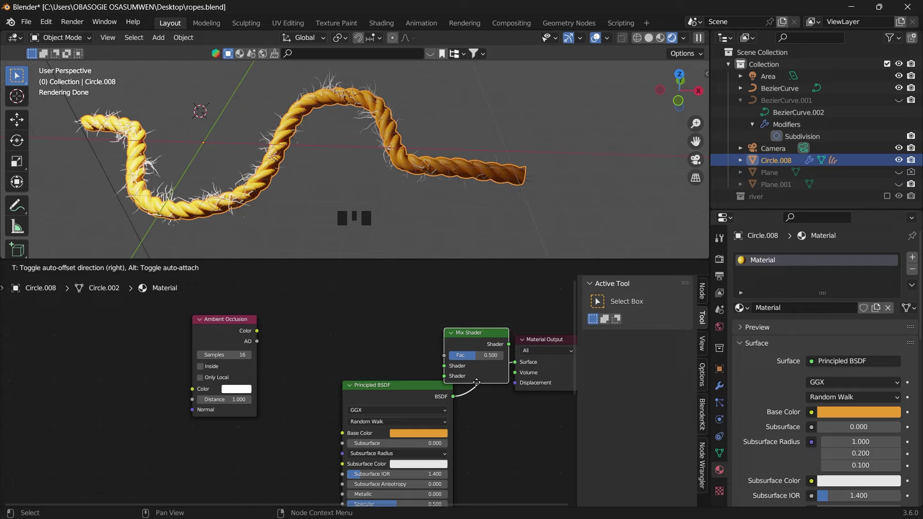
pyautogui.click(477, 382)
pyautogui.moveTo(259, 341); pyautogui.dragTo(490, 355)
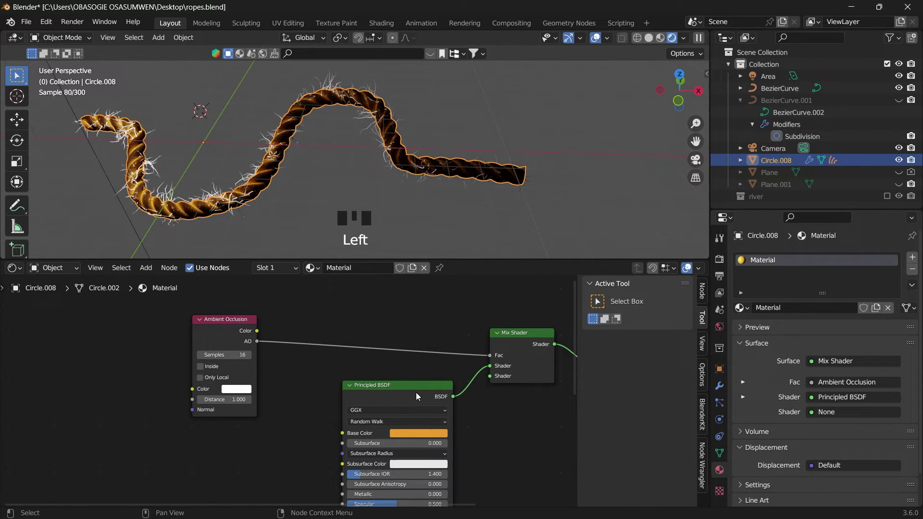
# Step: Make room beside the Principled BSDF, add a Velvet BSDF, and connect it to the Mix Shader's second Shader input
pyautogui.moveTo(416, 396); pyautogui.dragTo(372, 411)
pyautogui.hotkey('shift', 'a')
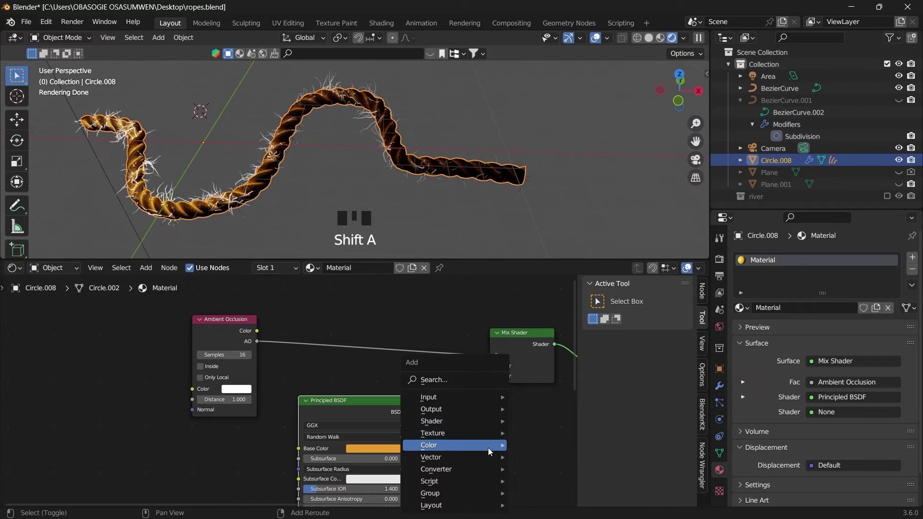
pyautogui.click(461, 385)
pyautogui.write('vel')
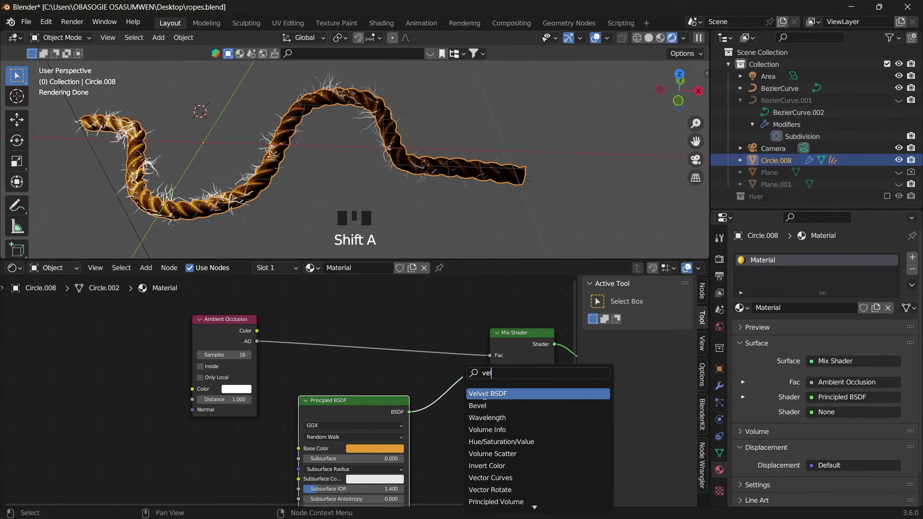
pyautogui.press('Return')
pyautogui.click(465, 437)
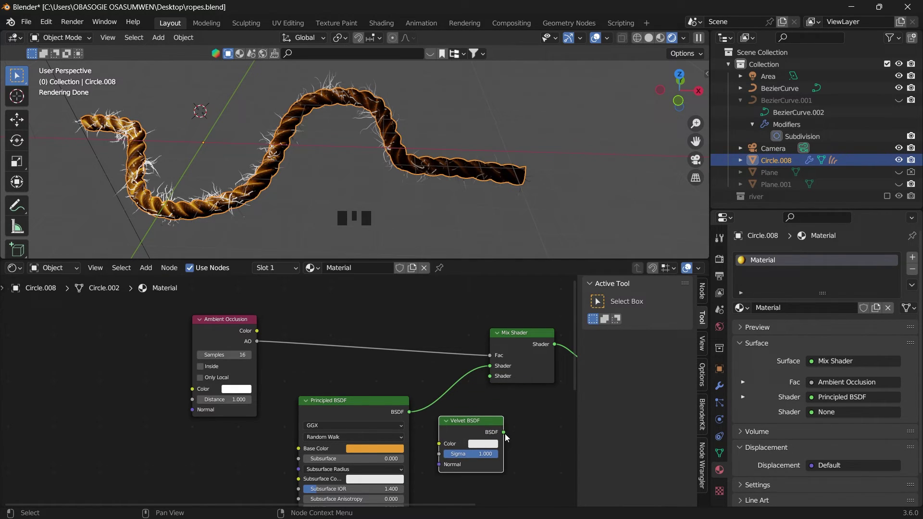
pyautogui.moveTo(504, 433); pyautogui.dragTo(489, 375)
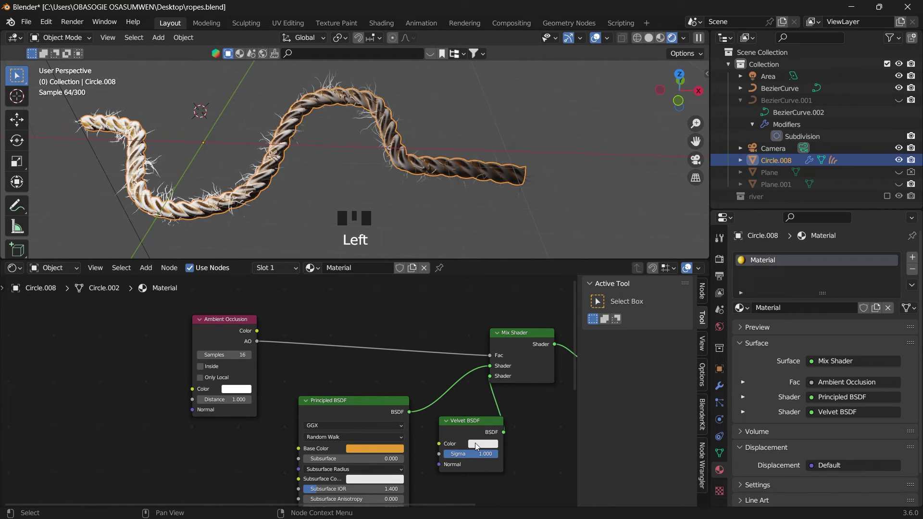
# Step: Darken the Velvet BSDF's colour to near black, with a Value of about 0.013
pyautogui.click(480, 444)
pyautogui.moveTo(547, 354)
pyautogui.mouseDown()
pyautogui.moveTo(547, 380)
pyautogui.moveTo(547, 372)
pyautogui.mouseUp()
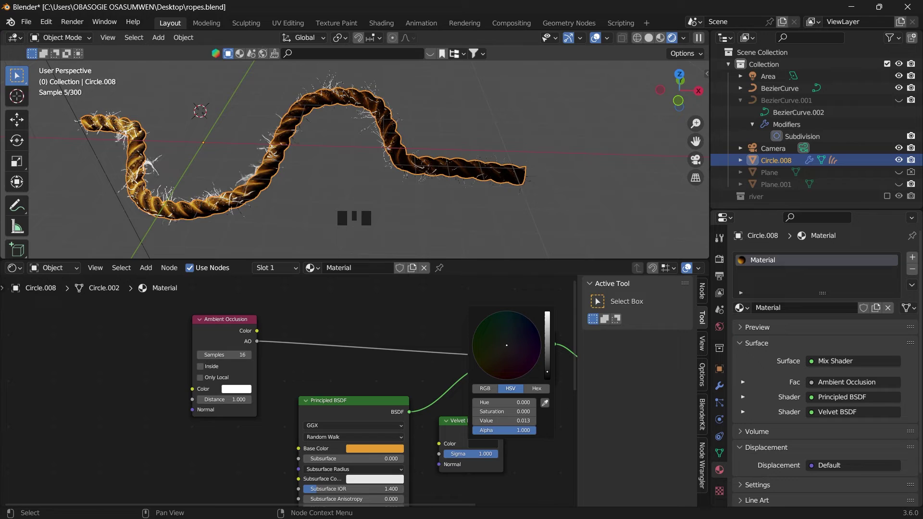
pyautogui.moveTo(696, 142); pyautogui.dragTo(634, 163)
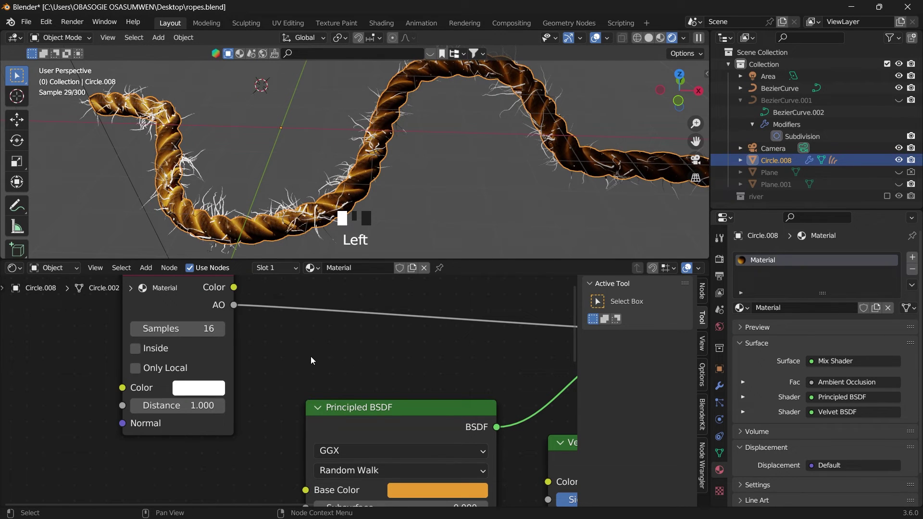
# Step: Insert a Color Ramp node on the link between the Ambient Occlusion AO output and the Mix Shader's Fac
pyautogui.click(310, 336)
pyautogui.hotkey('shift', 'a')
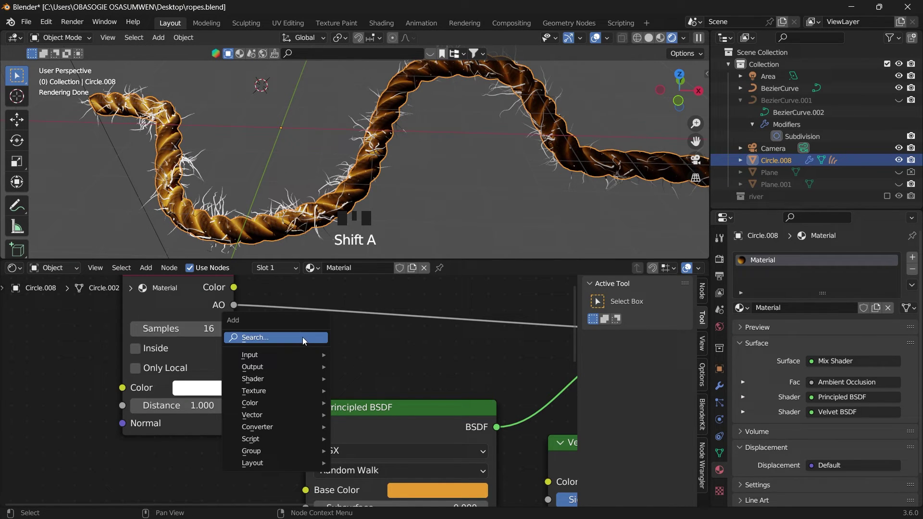
pyautogui.click(302, 336)
pyautogui.write('col')
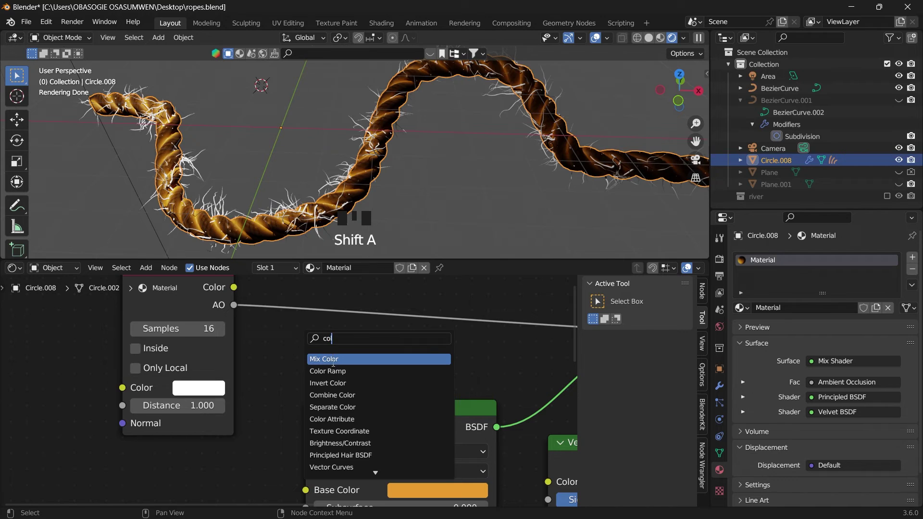
pyautogui.click(332, 371)
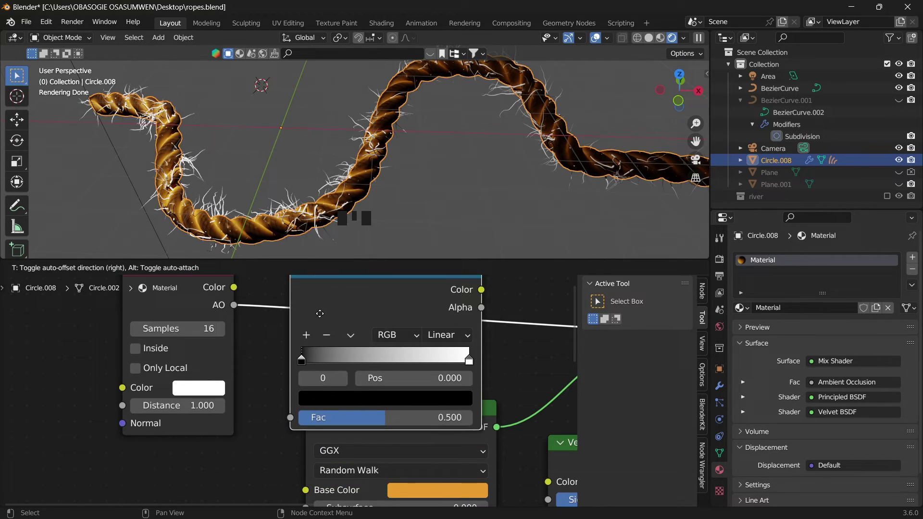
pyautogui.click(328, 314)
# Step: Reverse the Color Ramp's stops, placing the white one at about 0.716 and the black one at about 0.989
pyautogui.moveTo(417, 391); pyautogui.dragTo(447, 392)
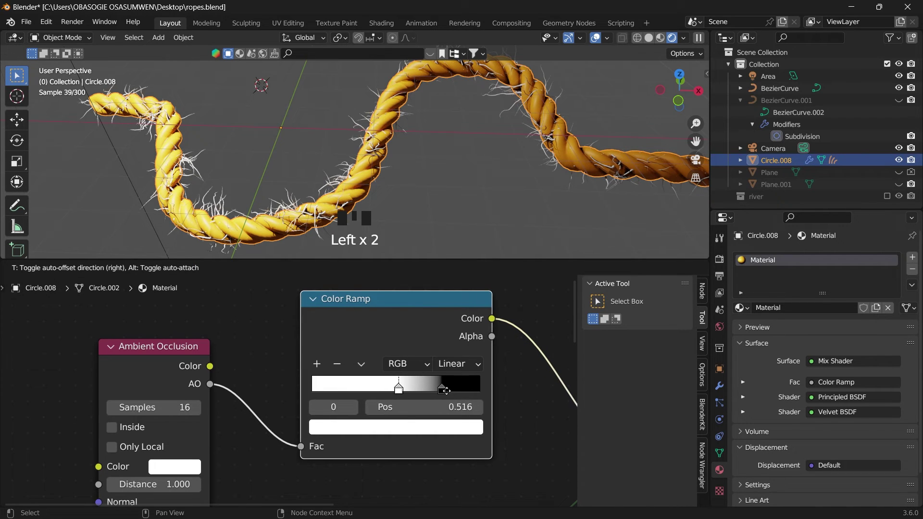
pyautogui.moveTo(443, 390); pyautogui.dragTo(484, 392)
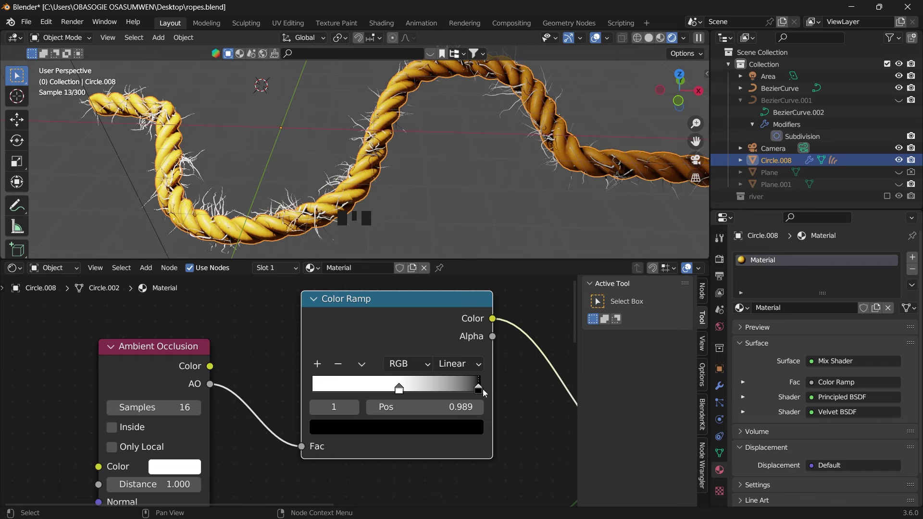
pyautogui.moveTo(400, 390); pyautogui.dragTo(433, 392)
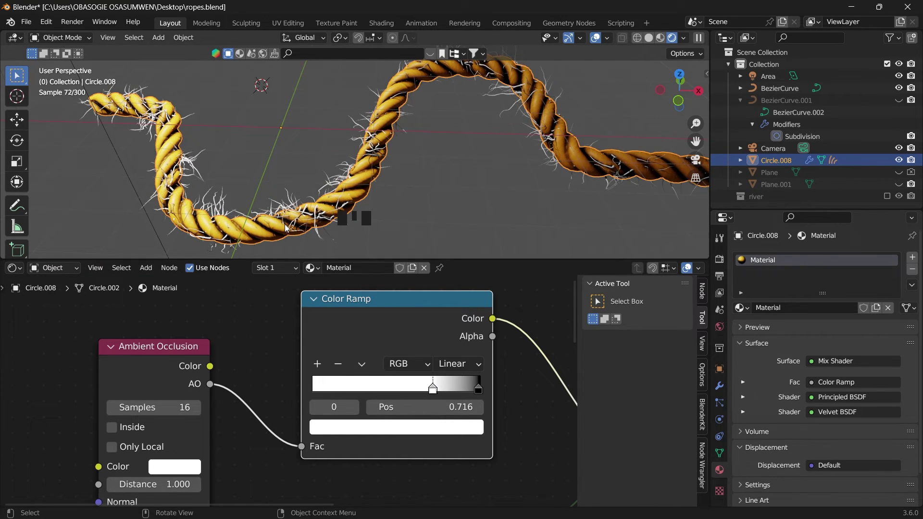
# Step: Check the rope's crevices up close and adjust the Ambient Occlusion node's Distance
pyautogui.scroll(2, 298, 224)
pyautogui.moveTo(695, 142); pyautogui.dragTo(707, 98)
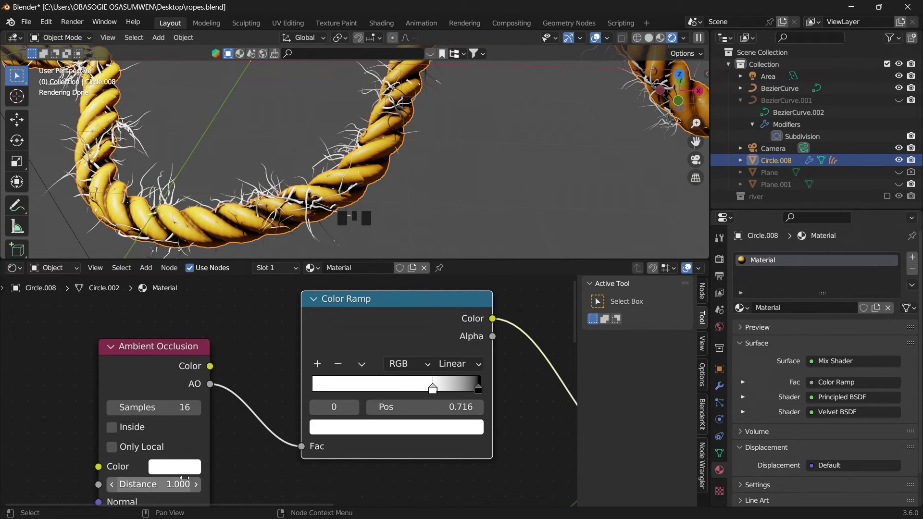
pyautogui.keyDown('shift'); pyautogui.scroll(-1, 187, 482); pyautogui.keyUp('shift')
pyautogui.moveTo(185, 468); pyautogui.dragTo(240, 468)
pyautogui.moveTo(183, 469)
pyautogui.mouseDown()
pyautogui.moveTo(212, 468)
pyautogui.moveTo(200, 468)
pyautogui.mouseUp()
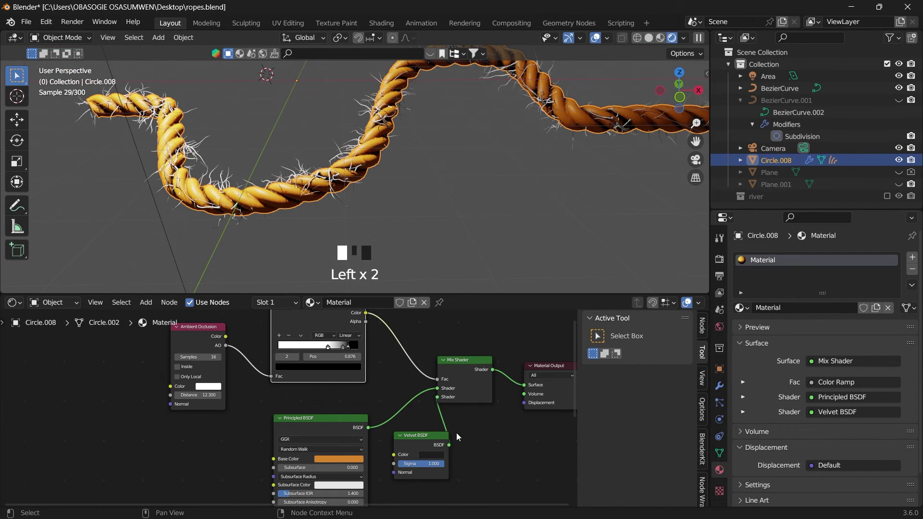
# Step: Add a Bump node and connect its Normal output to the Principled BSDF's Normal input
pyautogui.scroll(-10, 457, 432)
pyautogui.hscroll(-2, 429, 399)
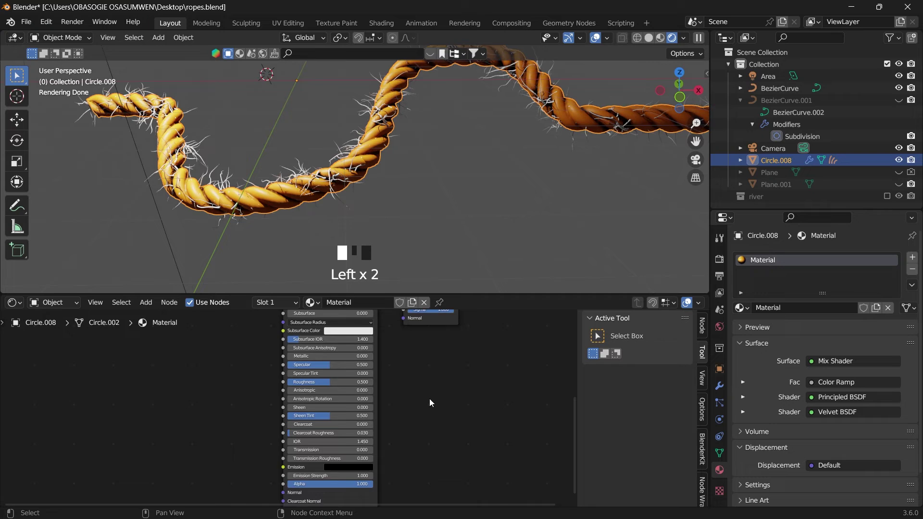
pyautogui.scroll(-1, 288, 468)
pyautogui.click(250, 449)
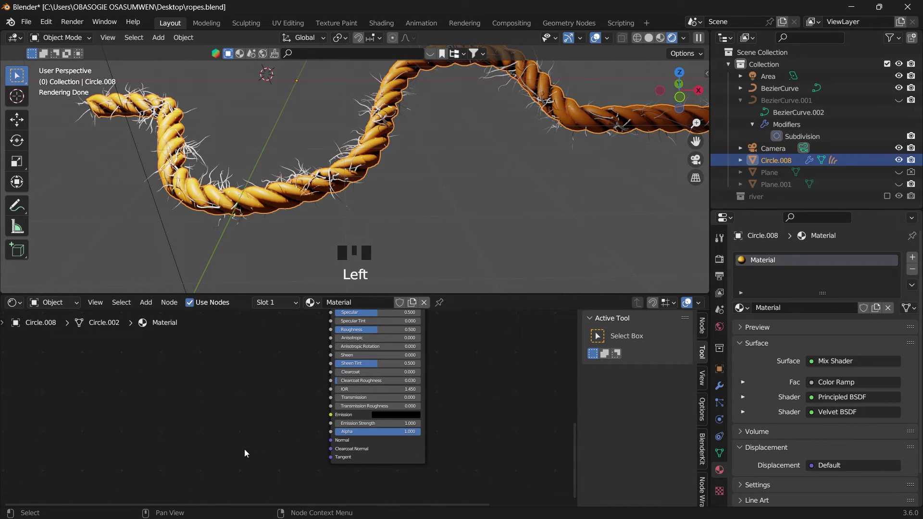
pyautogui.hotkey('shift', 'a')
pyautogui.click(224, 383)
pyautogui.write('bump')
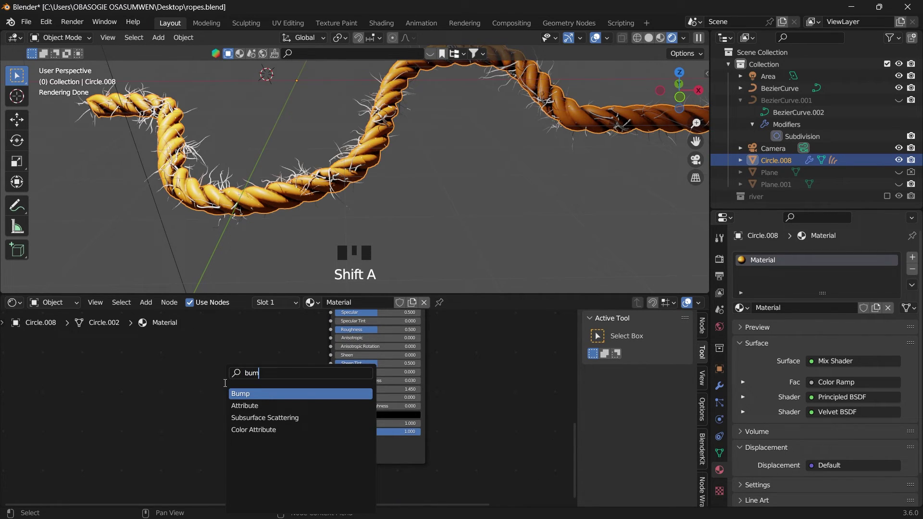
pyautogui.click(240, 394)
pyautogui.click(248, 433)
pyautogui.moveTo(280, 423); pyautogui.dragTo(330, 440)
# Step: Add a Wave Texture node and connect its Color output to the Bump node's Height input
pyautogui.hotkey('shift', 'a')
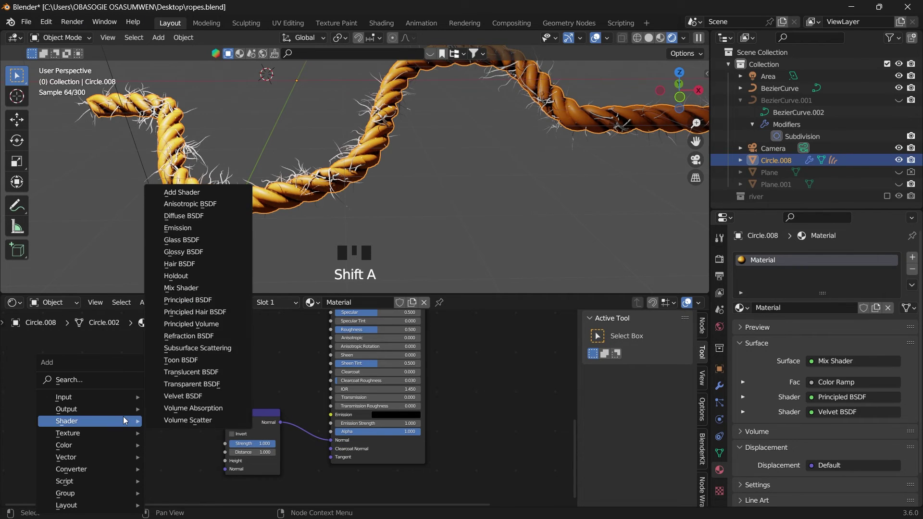
pyautogui.moveTo(111, 434)
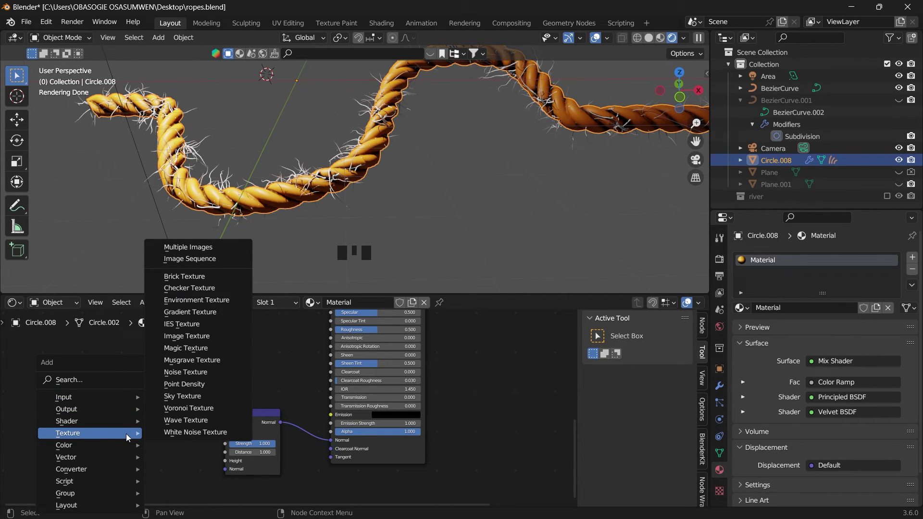
pyautogui.click(186, 420)
pyautogui.click(149, 423)
pyautogui.moveTo(177, 416); pyautogui.dragTo(225, 460)
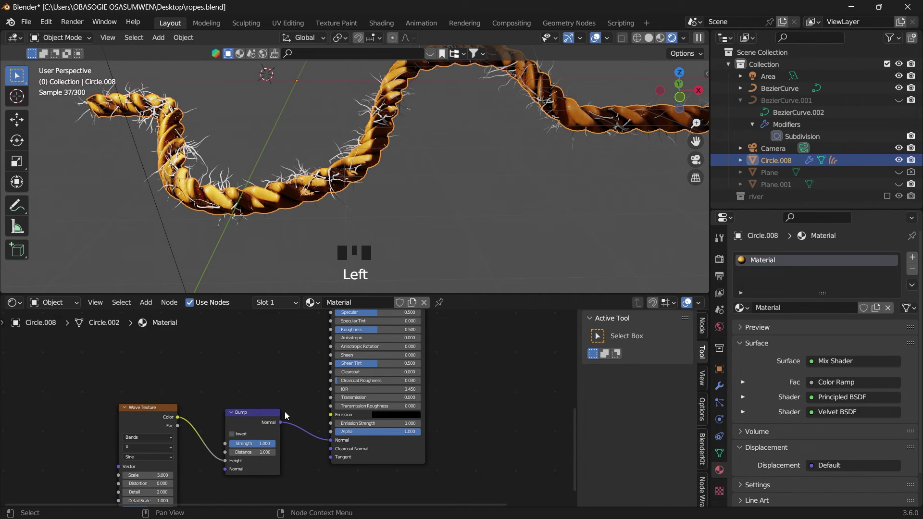
# Step: Preview the Wave Texture's output directly on the rope surface
pyautogui.keyDown('ctrl'); pyautogui.keyDown('shift'); pyautogui.click(151, 412); pyautogui.keyUp('shift'); pyautogui.keyUp('ctrl')
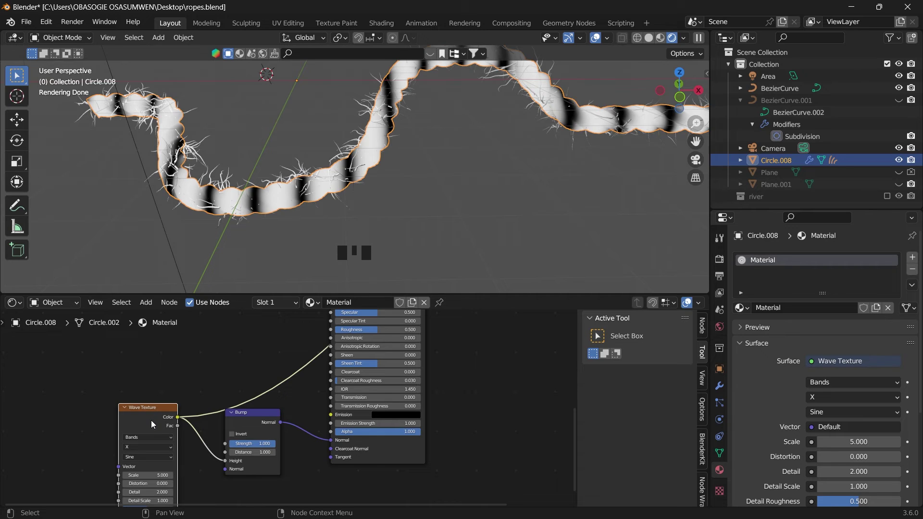
pyautogui.scroll(4, 145, 419)
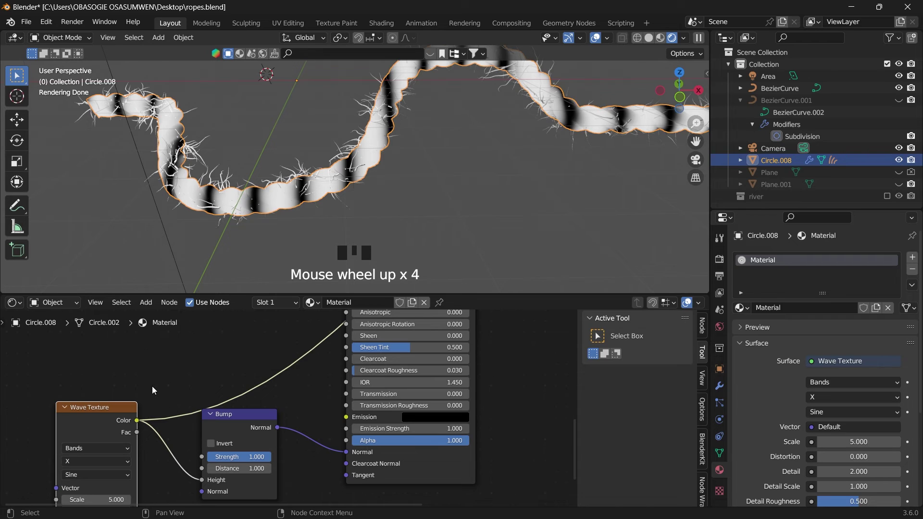
pyautogui.moveTo(70, 394); pyautogui.dragTo(167, 381, button='middle')
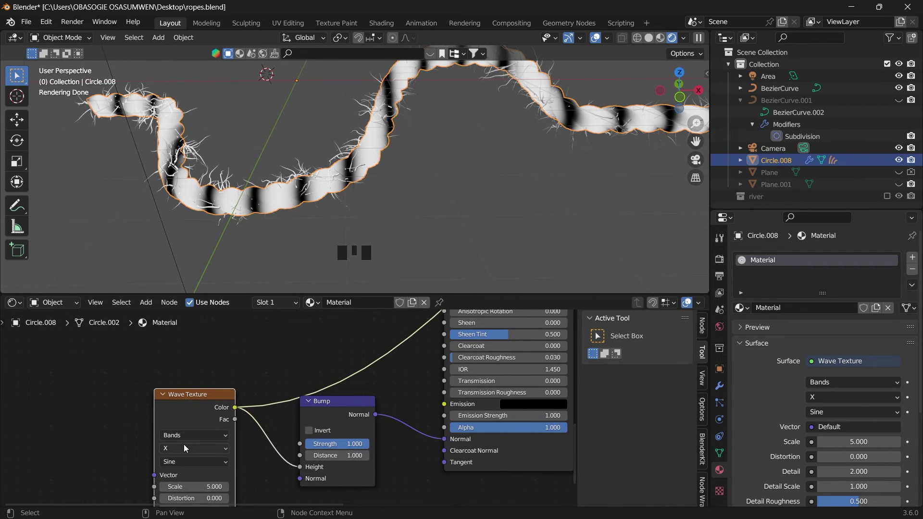
# Step: Set the Wave Texture's bands direction to Z and its Scale to 36.8
pyautogui.click(183, 444)
pyautogui.click(182, 411)
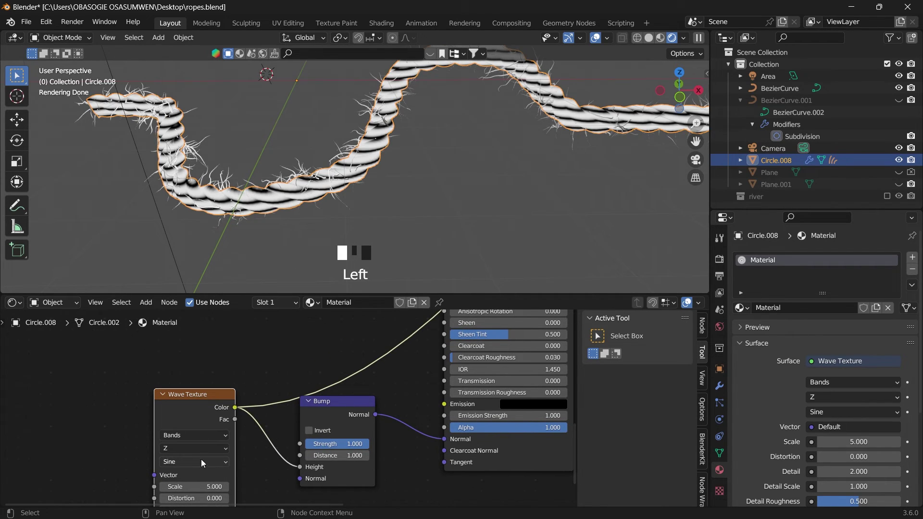
pyautogui.scroll(3, 201, 459)
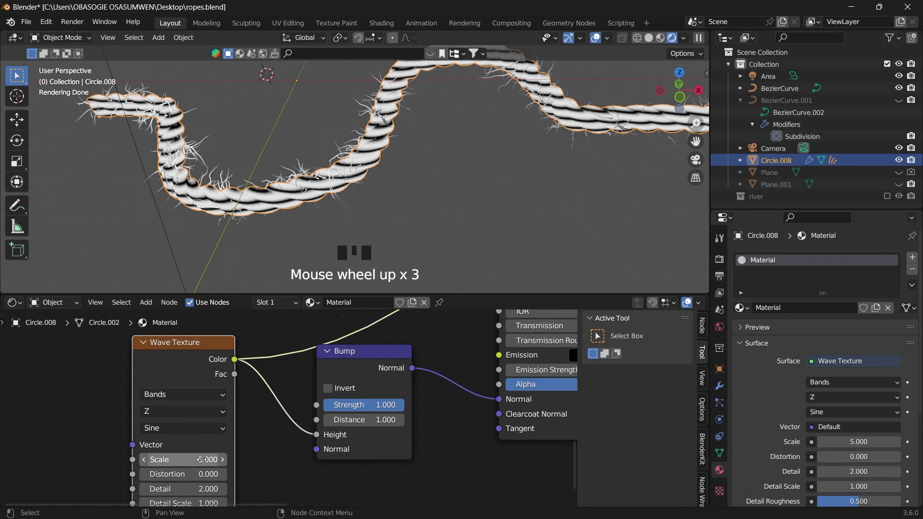
pyautogui.moveTo(201, 460); pyautogui.dragTo(342, 460)
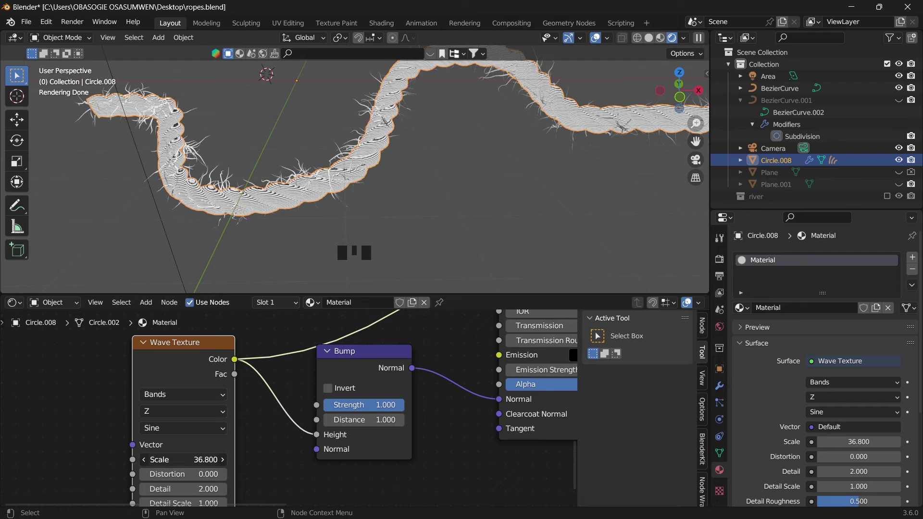
# Step: Set the Wave Texture's Scale to 78.4 for finer bands across the rope strands
pyautogui.scroll(5, 365, 182)
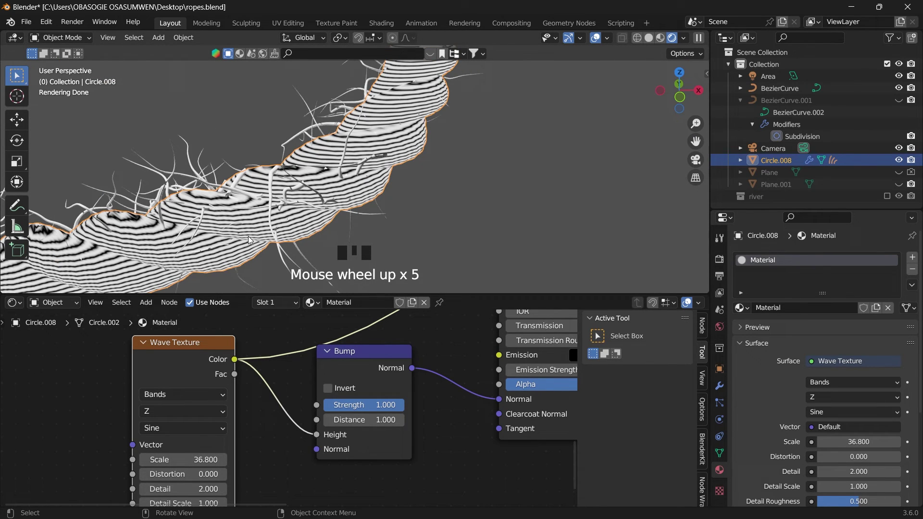
pyautogui.moveTo(275, 431); pyautogui.dragTo(278, 408, button='middle')
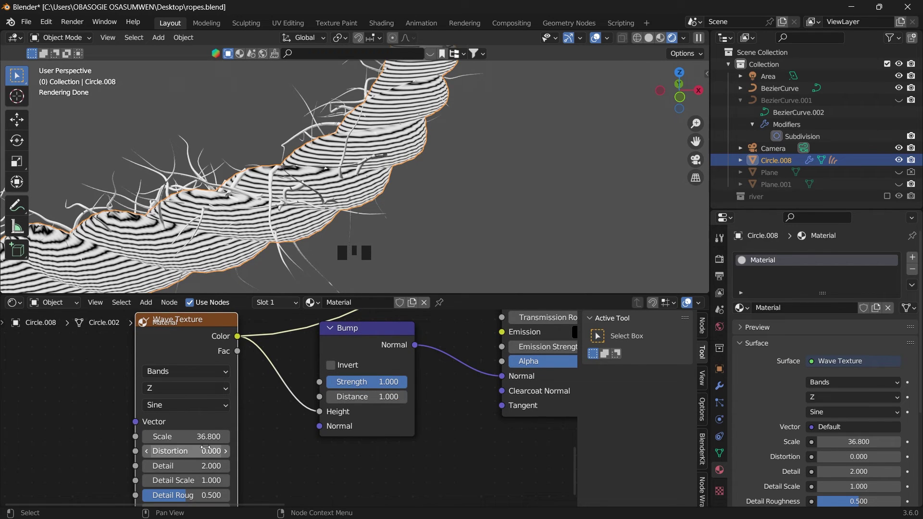
pyautogui.moveTo(188, 436); pyautogui.dragTo(313, 460)
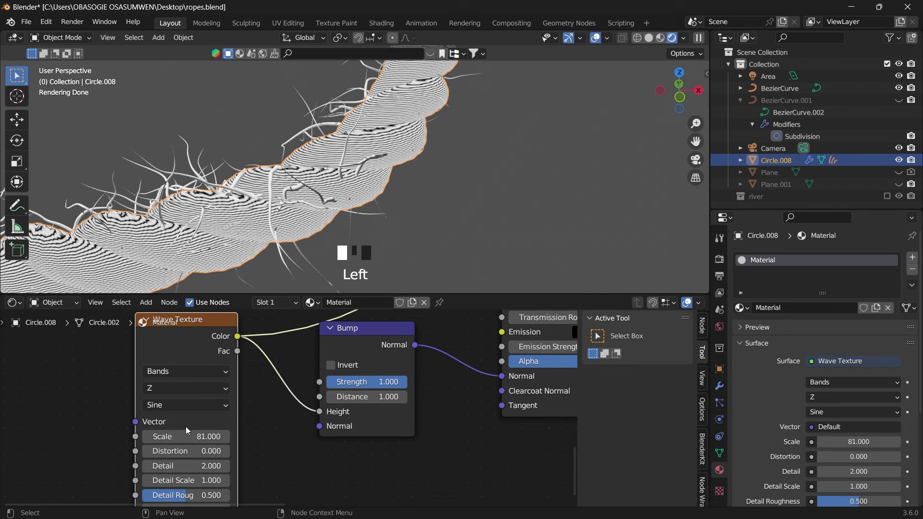
pyautogui.moveTo(198, 436); pyautogui.dragTo(186, 436)
pyautogui.click(303, 458)
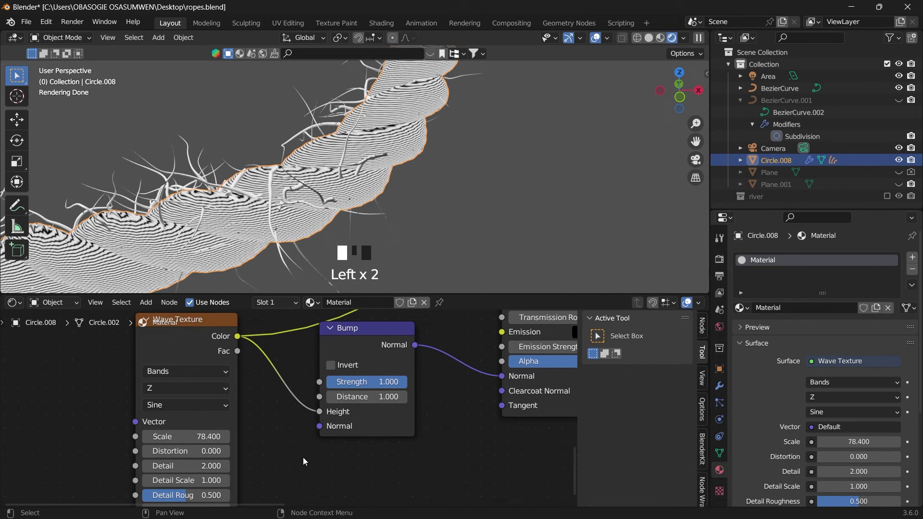
# Step: Restore the Mix Shader as the rope's surface output and set the Bump node's Strength to 0.14
pyautogui.scroll(-10, 271, 416)
pyautogui.scroll(4, 425, 358)
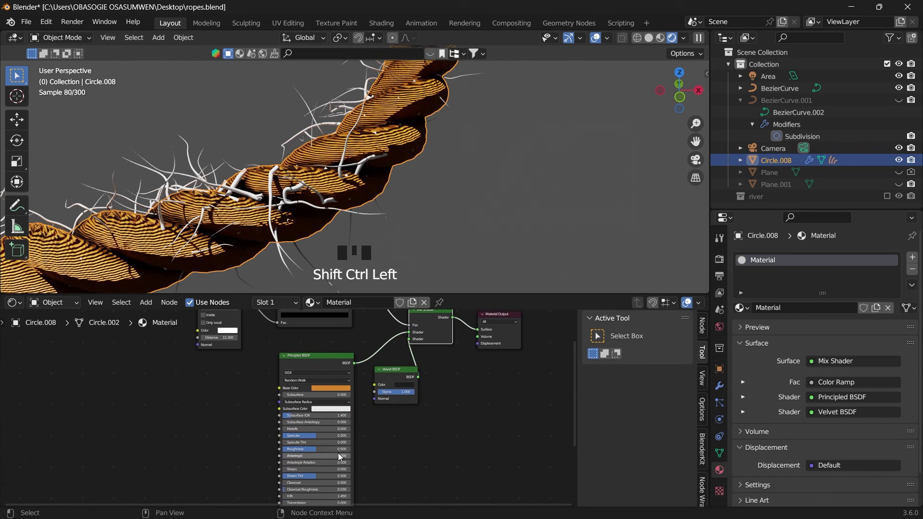
pyautogui.scroll(7, 281, 452)
pyautogui.scroll(6, 246, 423)
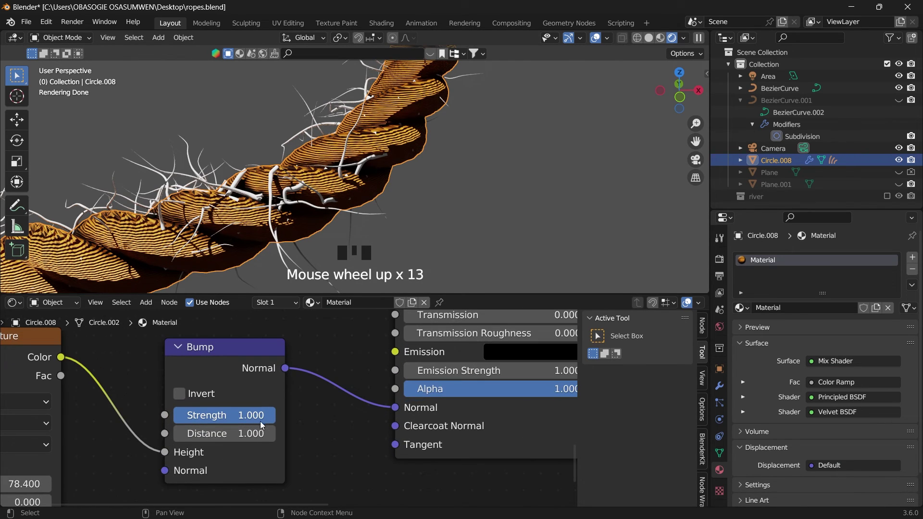
pyautogui.moveTo(280, 417); pyautogui.dragTo(198, 417)
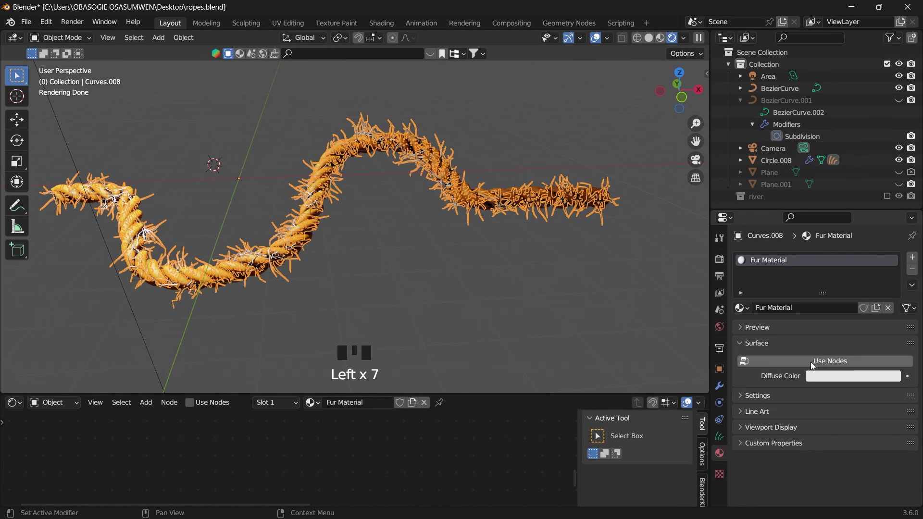
# Step: Enable nodes on the hair curves' Fur Material and replace it with the rope's existing Material
pyautogui.click(812, 361)
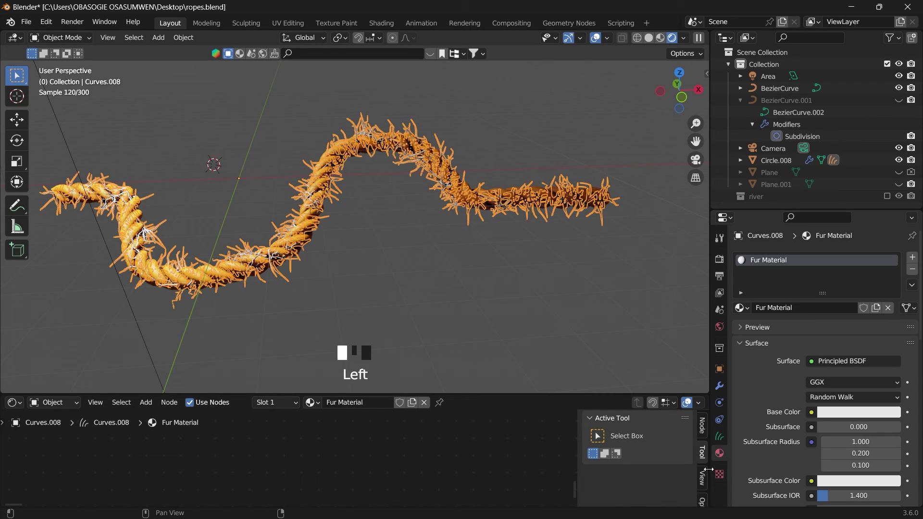
pyautogui.click(741, 308)
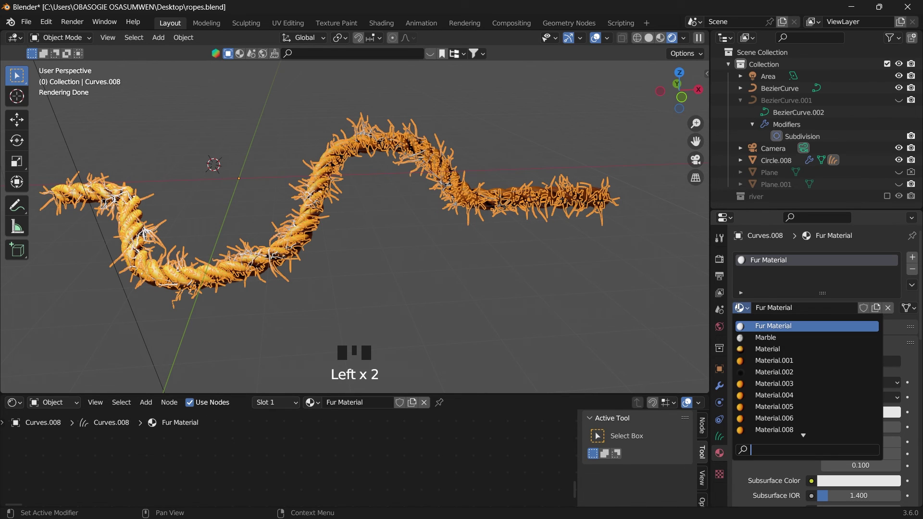
pyautogui.click(768, 348)
pyautogui.click(301, 285)
pyautogui.click(343, 233)
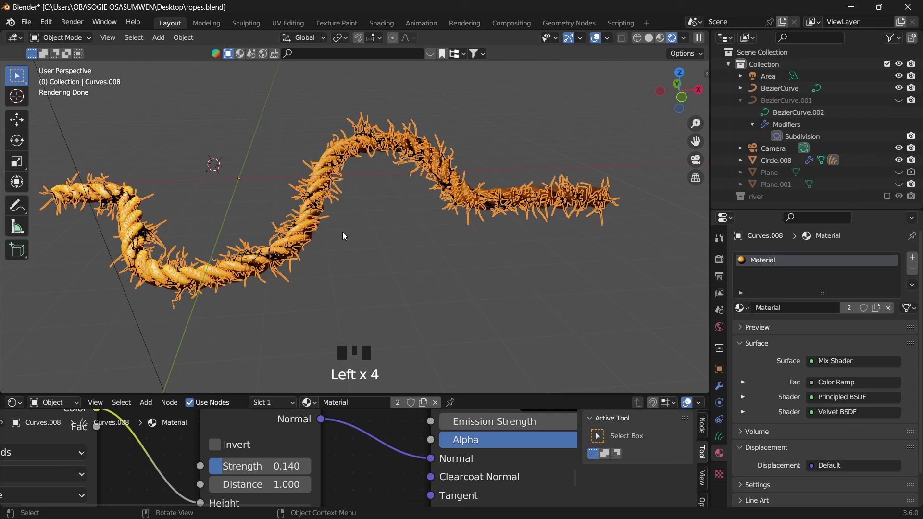
# Step: Make the hair curves' material a single-user copy, independent of the rope's material
pyautogui.moveTo(342, 231); pyautogui.dragTo(320, 240, button='middle')
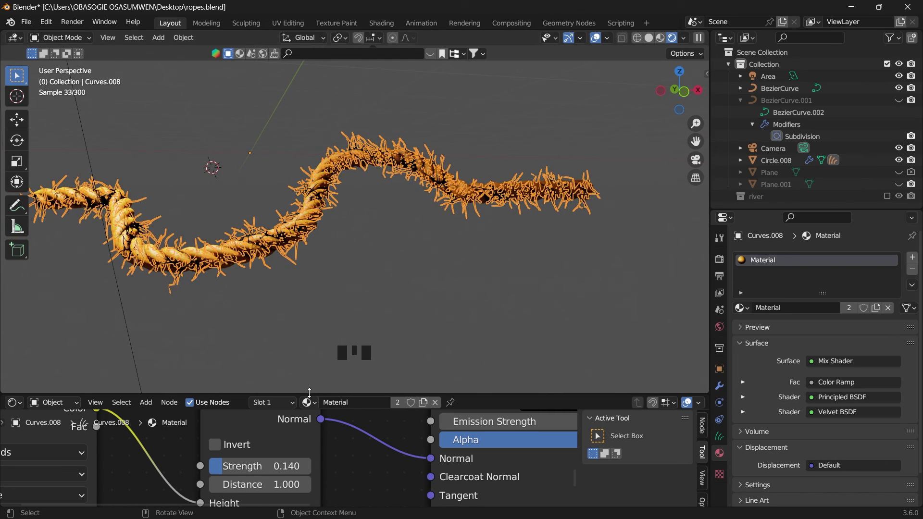
pyautogui.moveTo(309, 392); pyautogui.dragTo(386, 312)
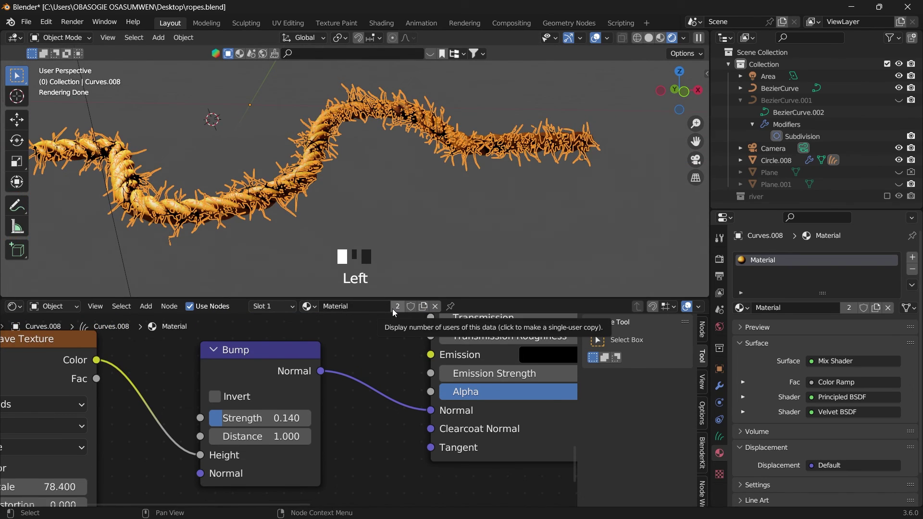
pyautogui.click(393, 307)
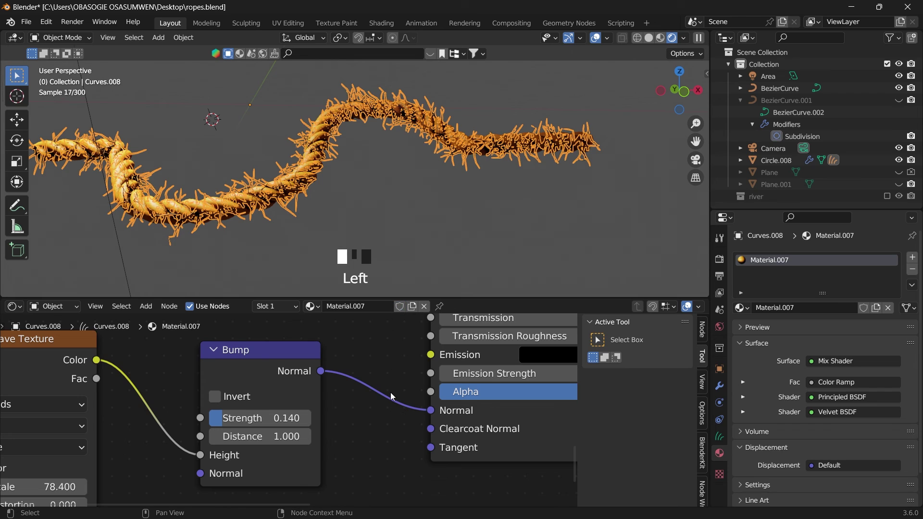
# Step: Delete the Bump and Wave Texture nodes from the hair curves' material
pyautogui.scroll(-3, 394, 366)
pyautogui.scroll(-6, 394, 365)
pyautogui.click(276, 381)
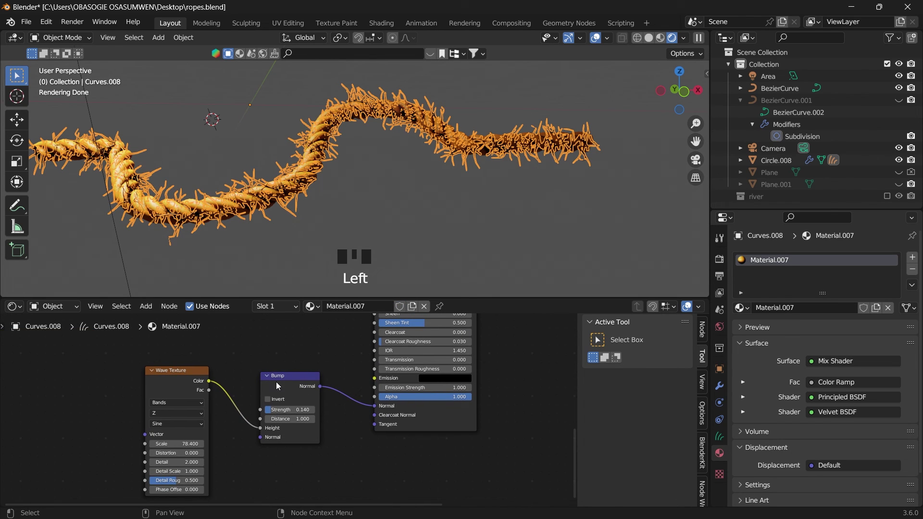
pyautogui.click(276, 382)
pyautogui.press('Delete')
pyautogui.click(175, 372)
pyautogui.press('Delete')
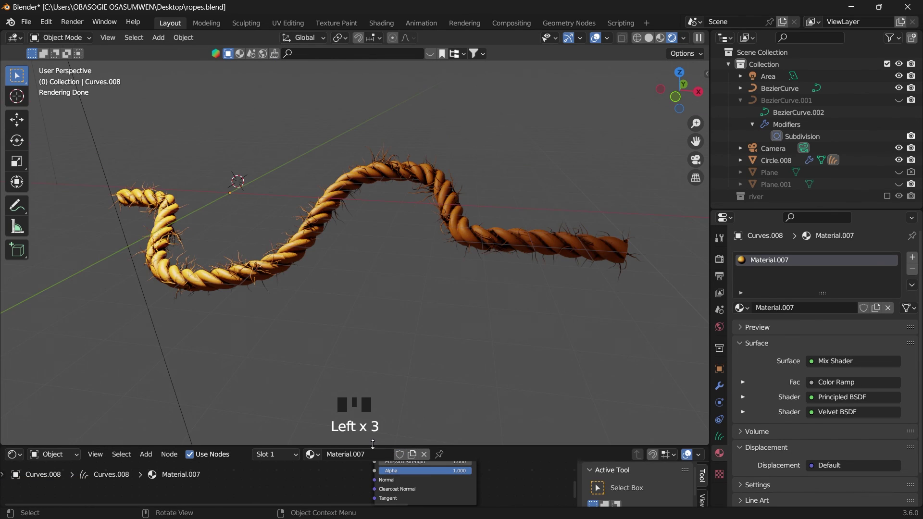
# Step: Delete the Color Ramp and Ambient Occlusion nodes from the hair curves' material
pyautogui.moveTo(373, 444); pyautogui.dragTo(373, 310)
pyautogui.scroll(-4, 351, 380)
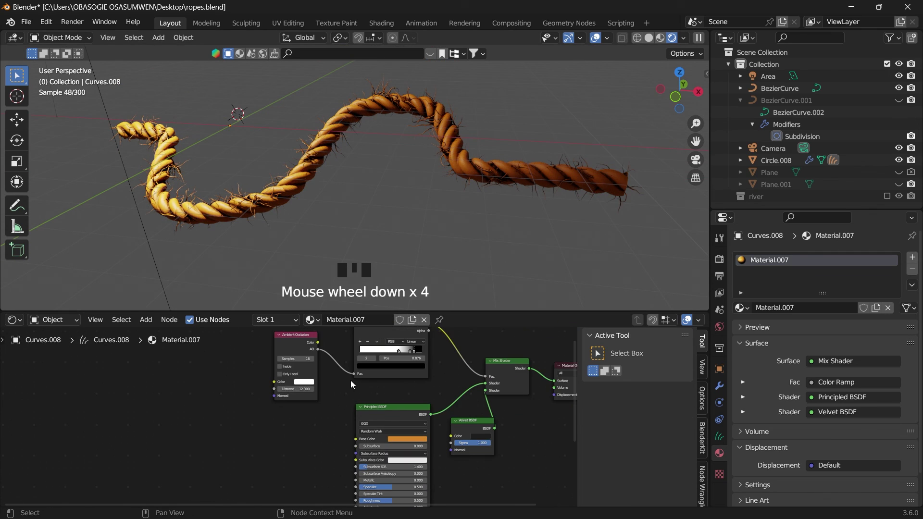
pyautogui.click(366, 375)
pyautogui.press('Delete')
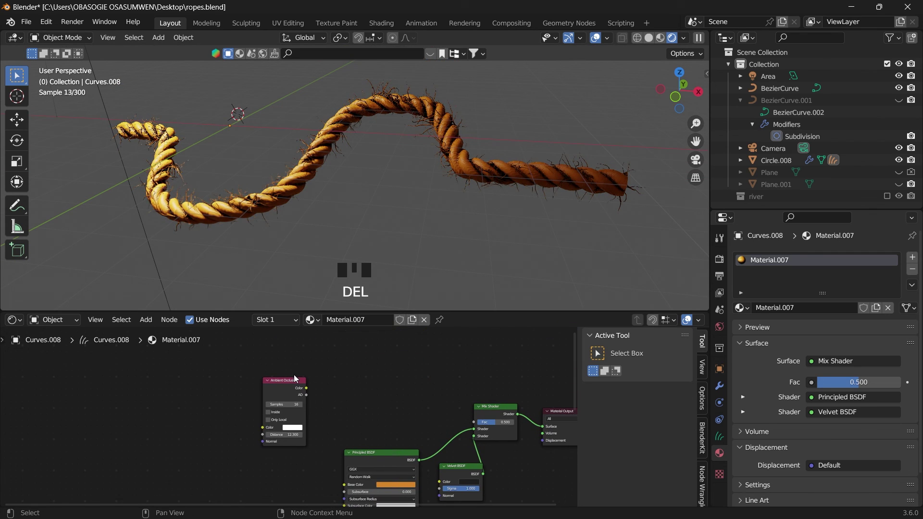
pyautogui.click(293, 375)
pyautogui.press('Delete')
# Step: Delete the Mix Shader and Velvet BSDF nodes, and connect the Principled BSDF directly to the Material Output's Surface
pyautogui.click(485, 406)
pyautogui.click(485, 406)
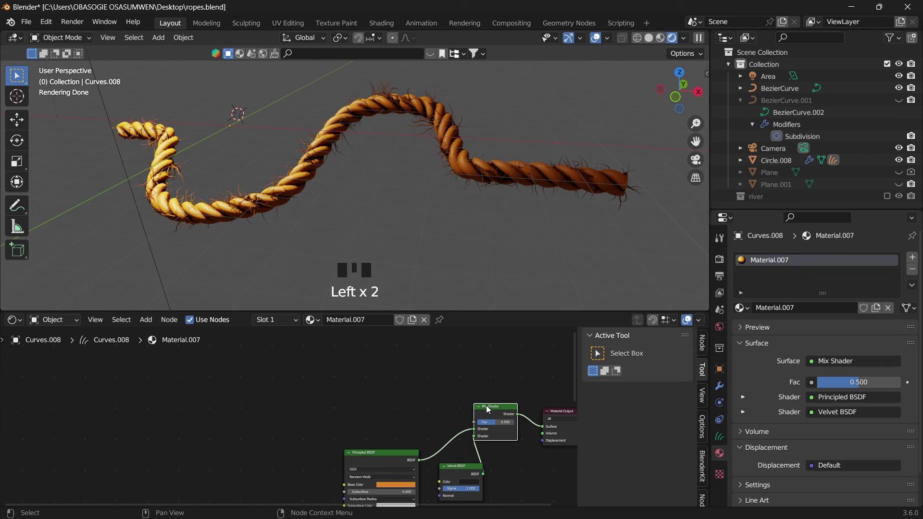
pyautogui.press('Delete')
pyautogui.click(459, 478)
pyautogui.press('Delete')
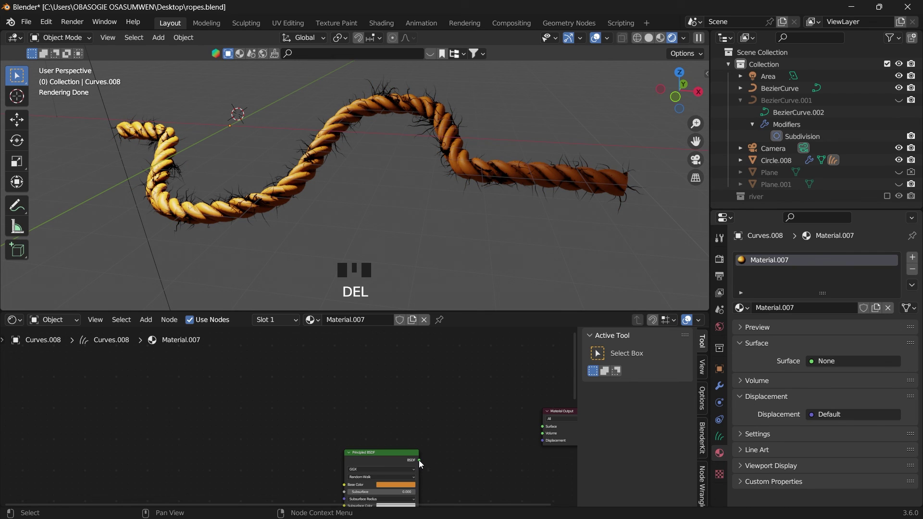
pyautogui.moveTo(419, 461); pyautogui.dragTo(549, 429)
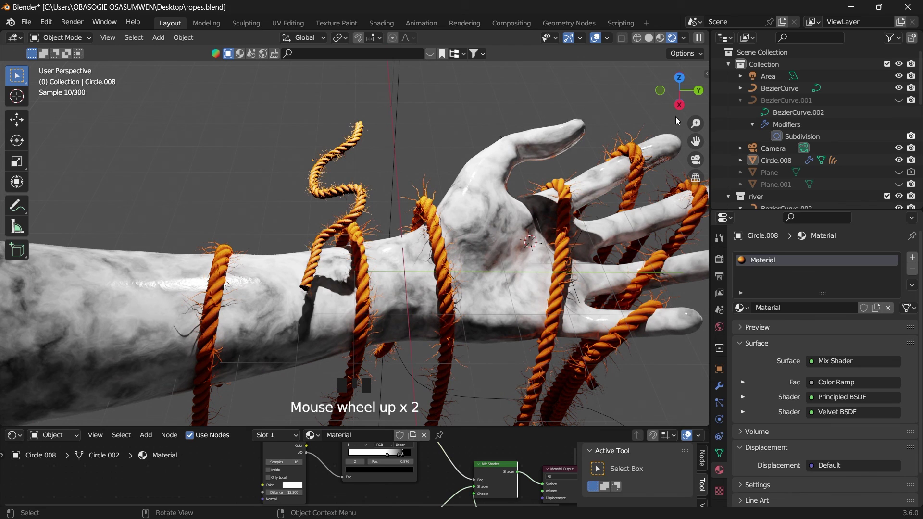
pyautogui.moveTo(676, 116); pyautogui.dragTo(669, 193)
pyautogui.scroll(-5, 610, 219)
pyautogui.scroll(3, 585, 220)
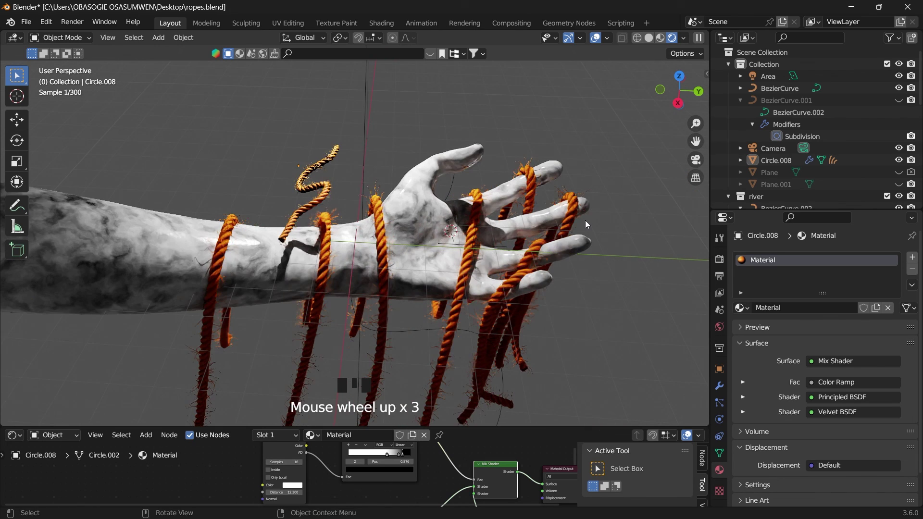
pyautogui.moveTo(664, 102); pyautogui.dragTo(657, 129)
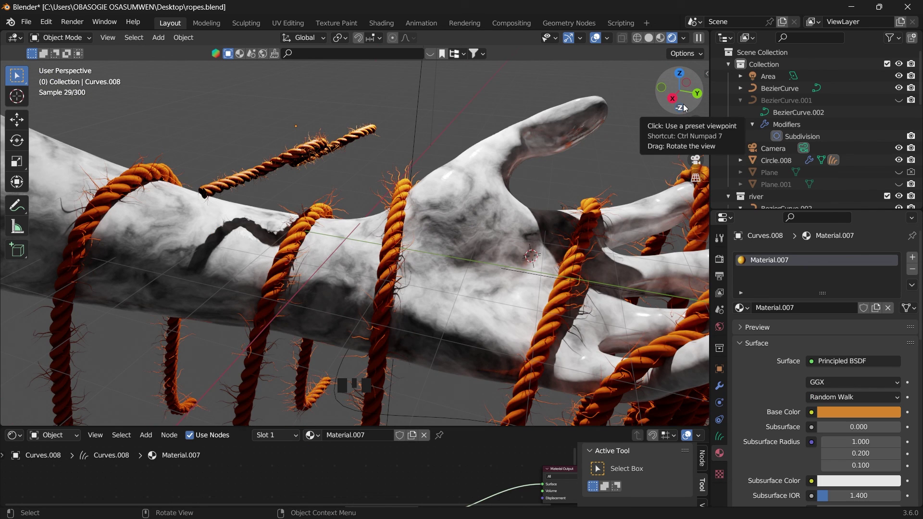